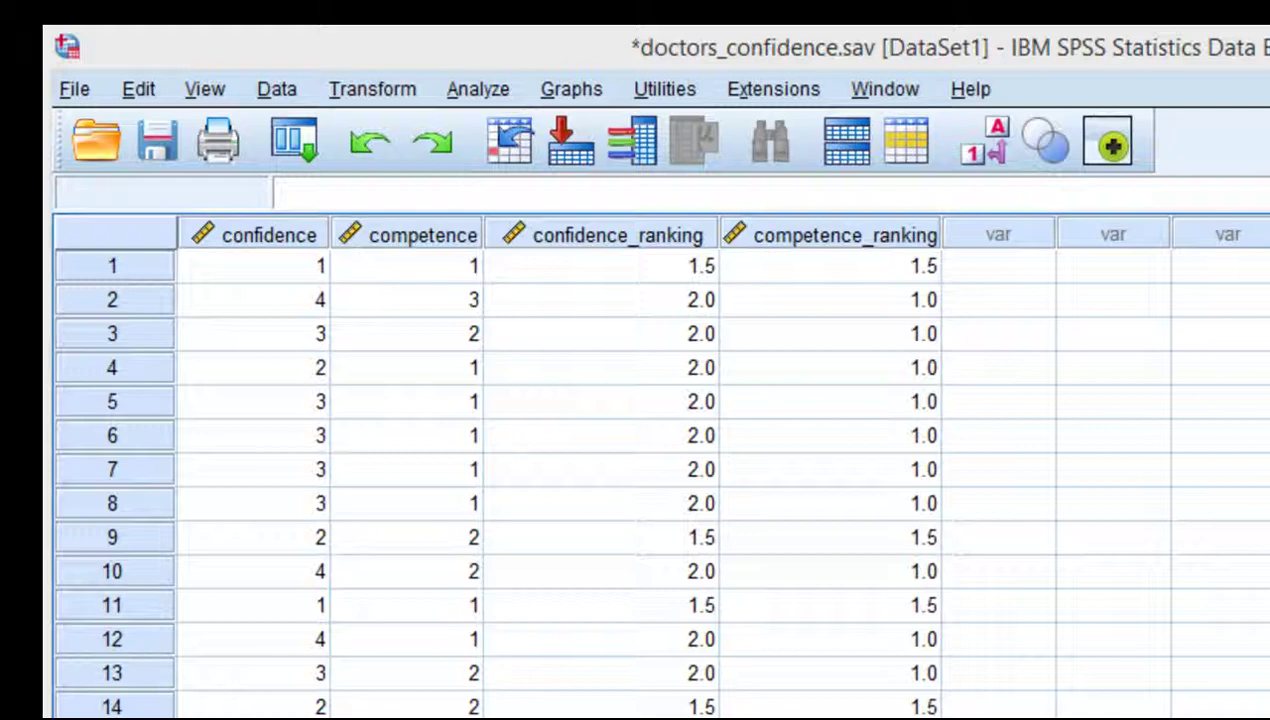
# Inspect confidence_ranking values for rows 1–11 and row 2's confidence score 4 and competence score 3
pyautogui.click(661, 274)
pyautogui.click(684, 340)
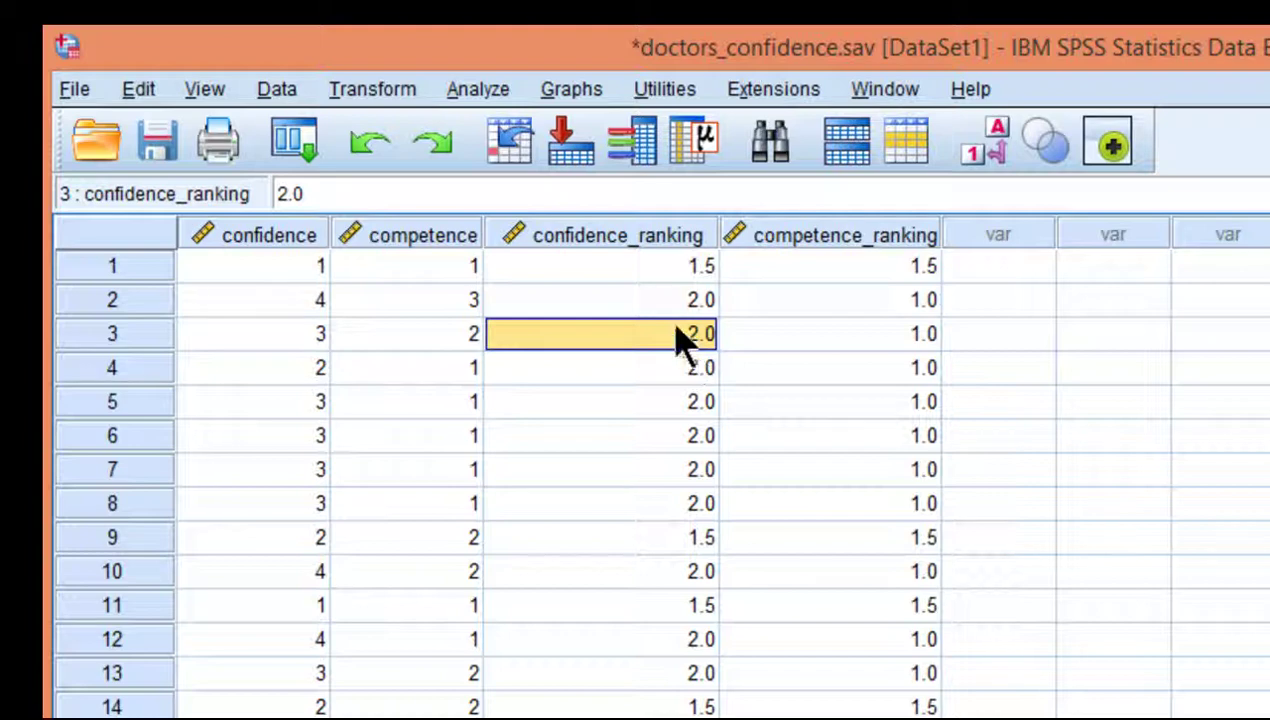
pyautogui.click(648, 280)
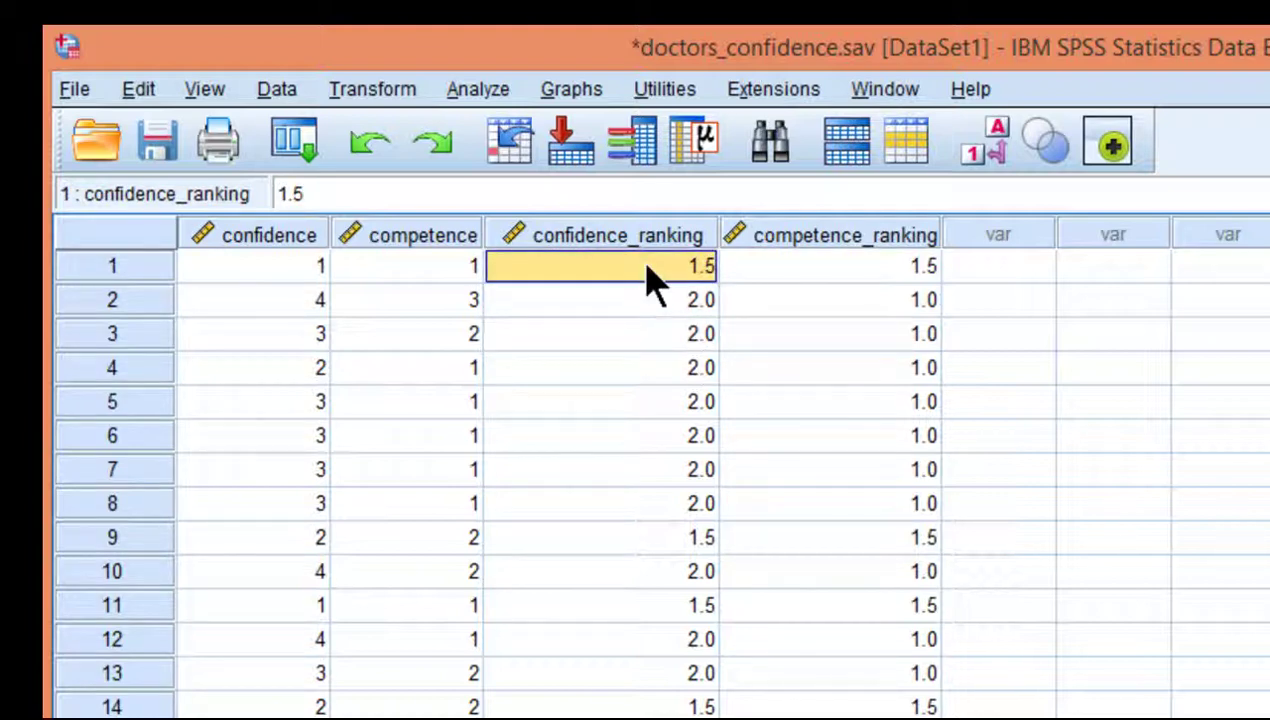
pyautogui.click(780, 287)
pyautogui.moveTo(658, 283); pyautogui.dragTo(668, 620)
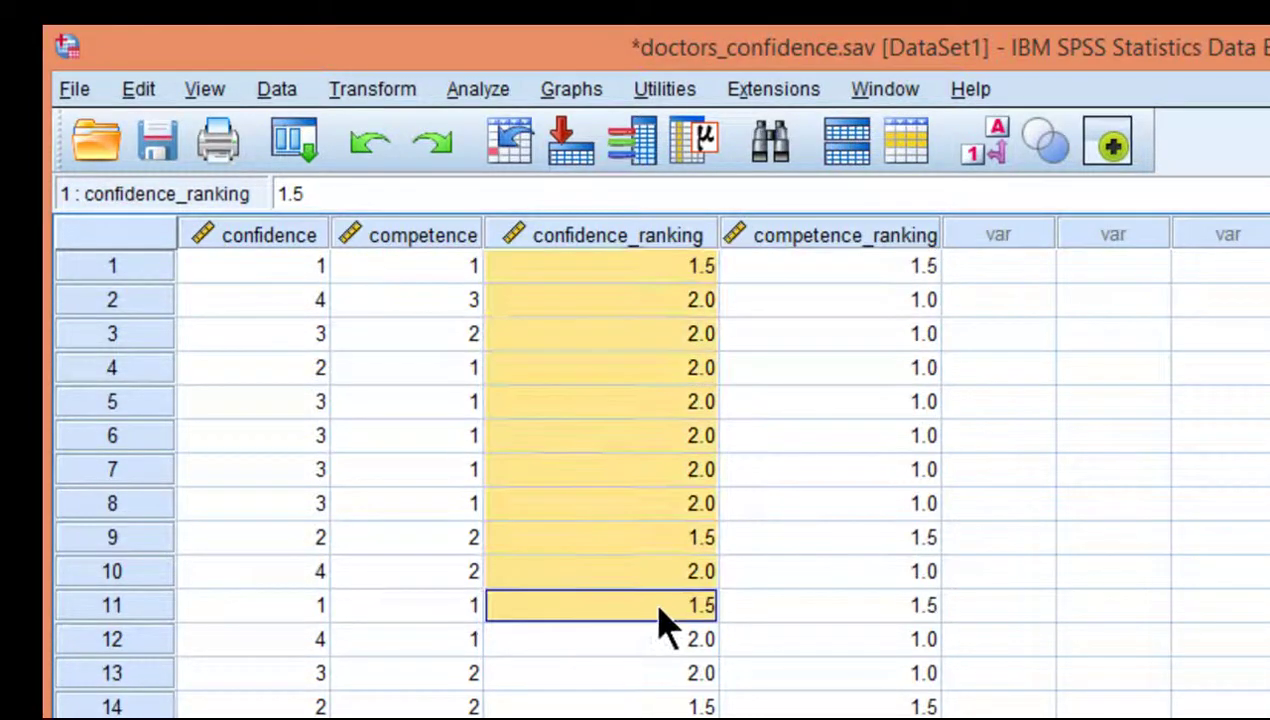
pyautogui.click(635, 335)
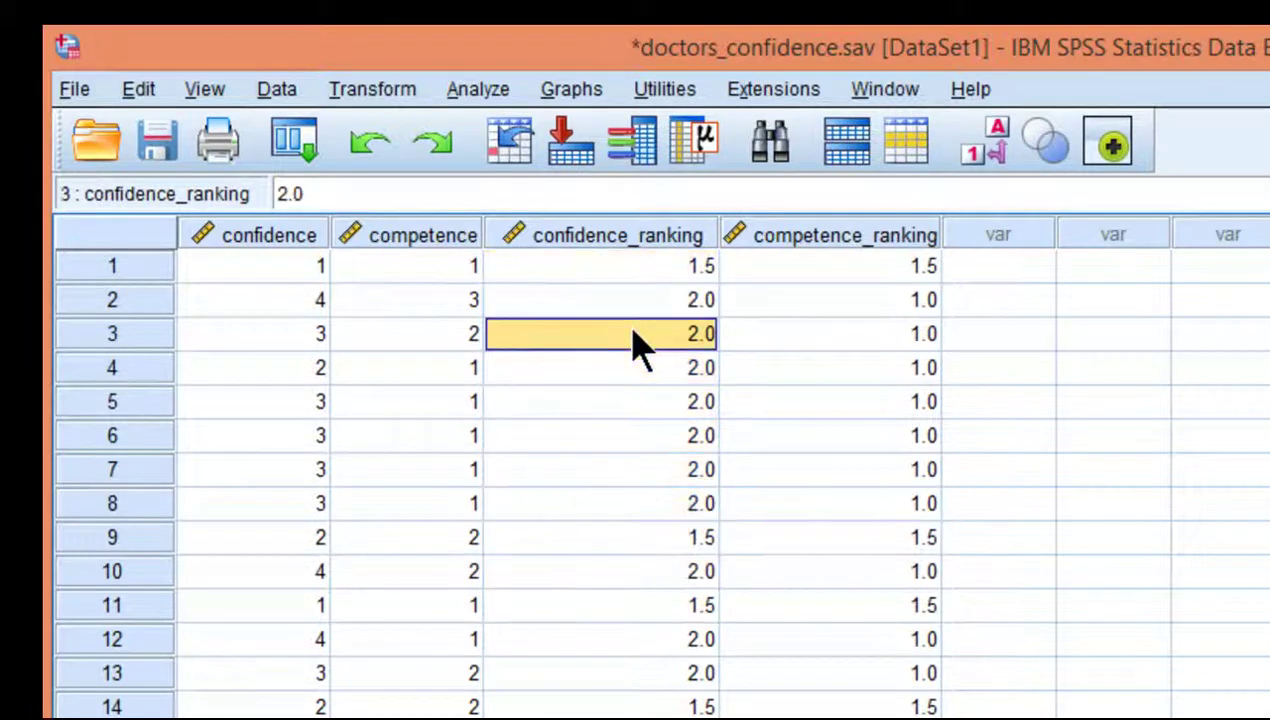
pyautogui.click(636, 304)
pyautogui.click(216, 304)
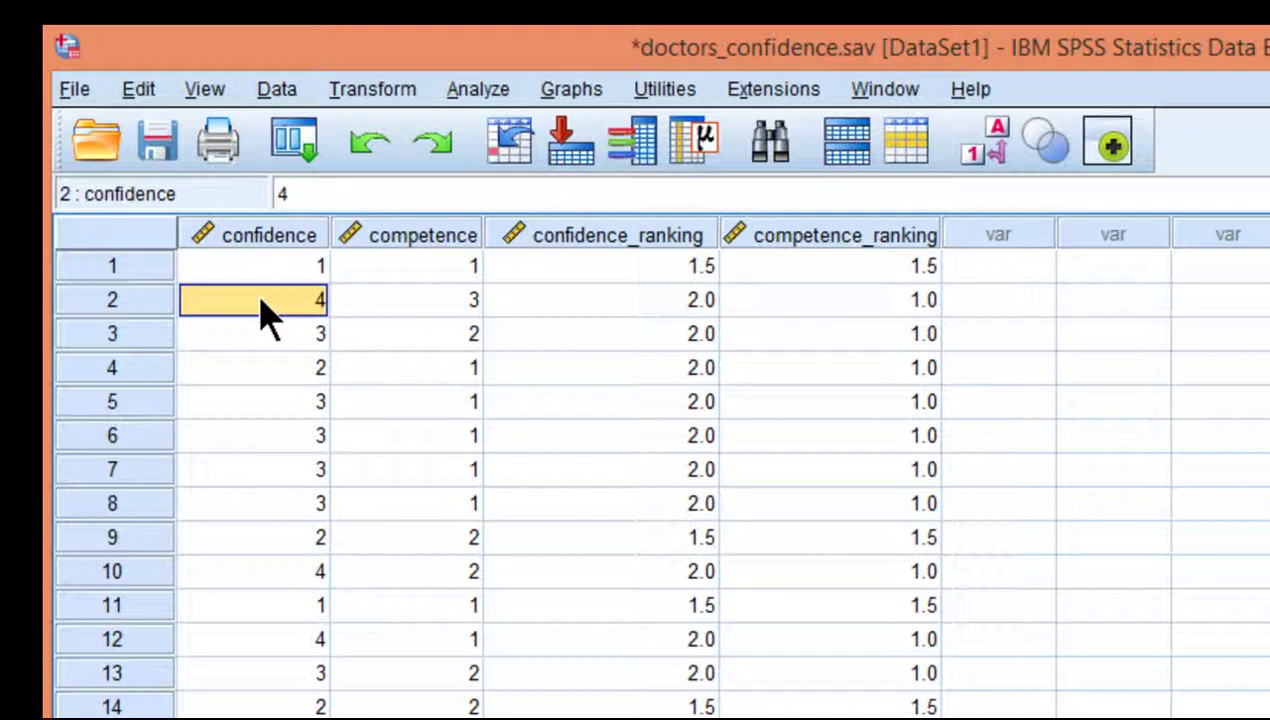
pyautogui.click(348, 301)
pyautogui.click(297, 304)
pyautogui.click(390, 300)
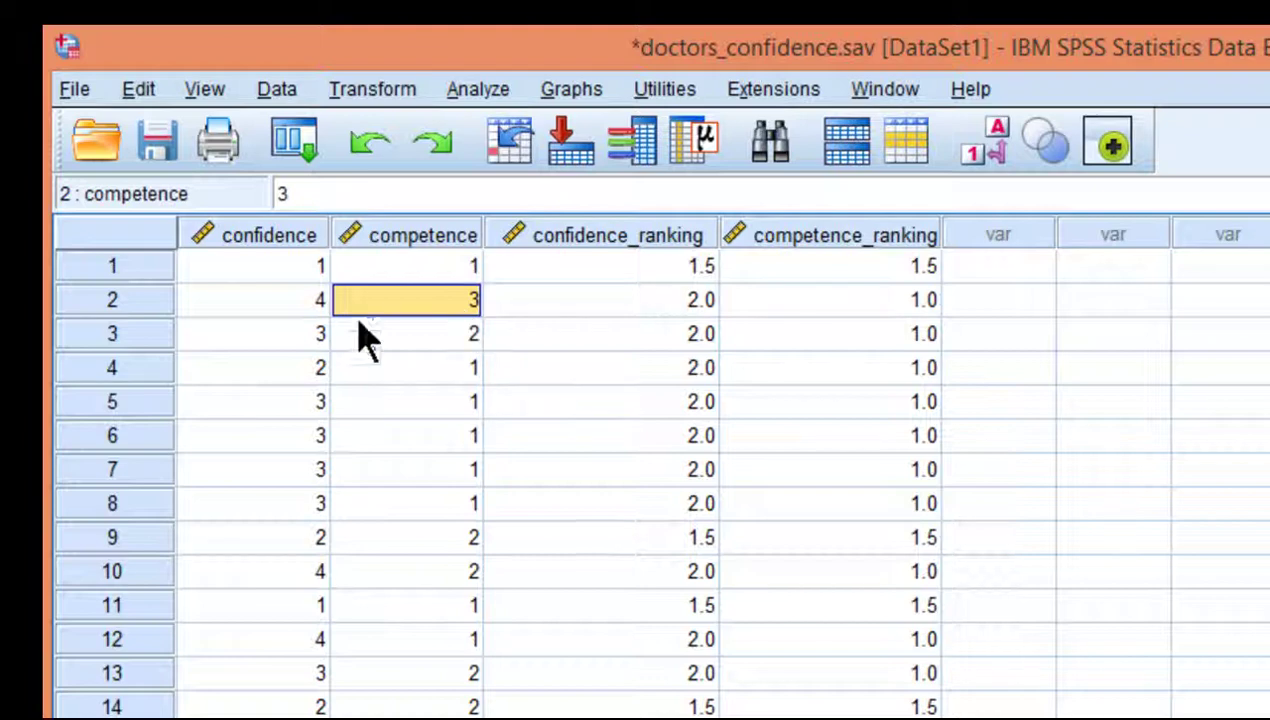
pyautogui.click(306, 303)
pyautogui.click(378, 300)
pyautogui.click(586, 300)
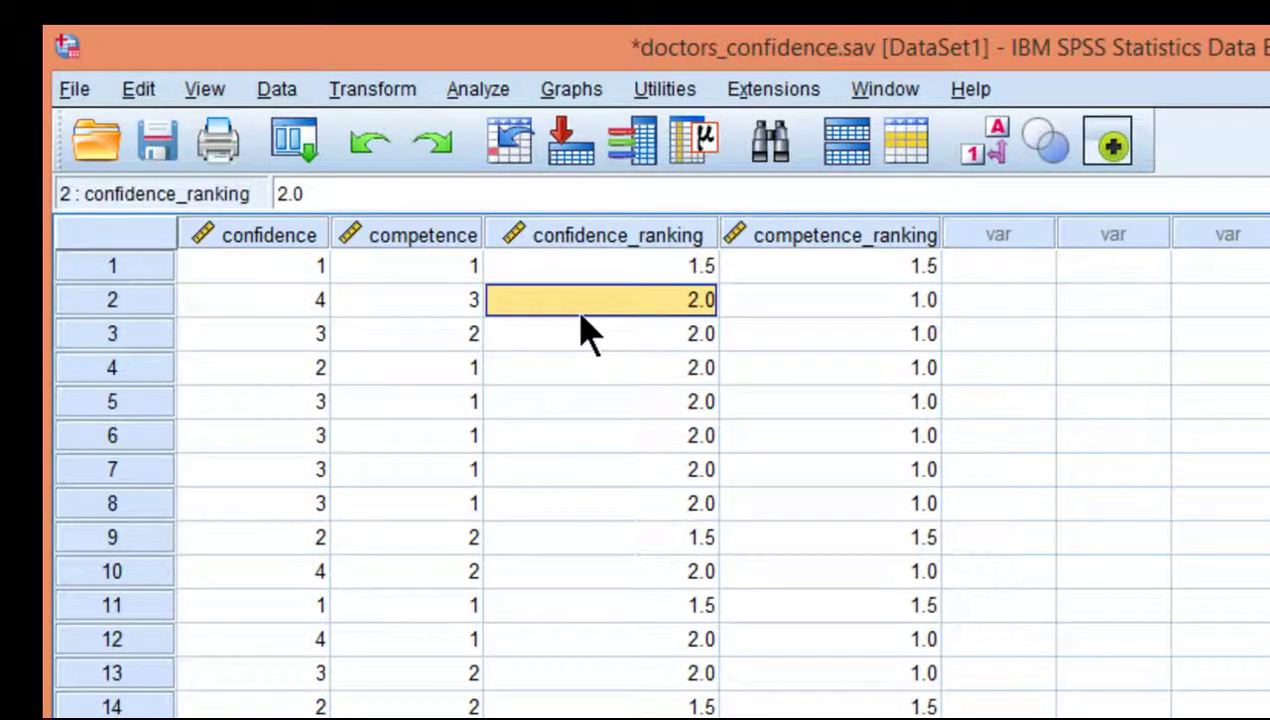
# Compare rows 2 and 3 raw scores with their rankings (confidence 2.0, competence 1.0)
pyautogui.click(457, 307)
pyautogui.click(308, 304)
pyautogui.click(346, 304)
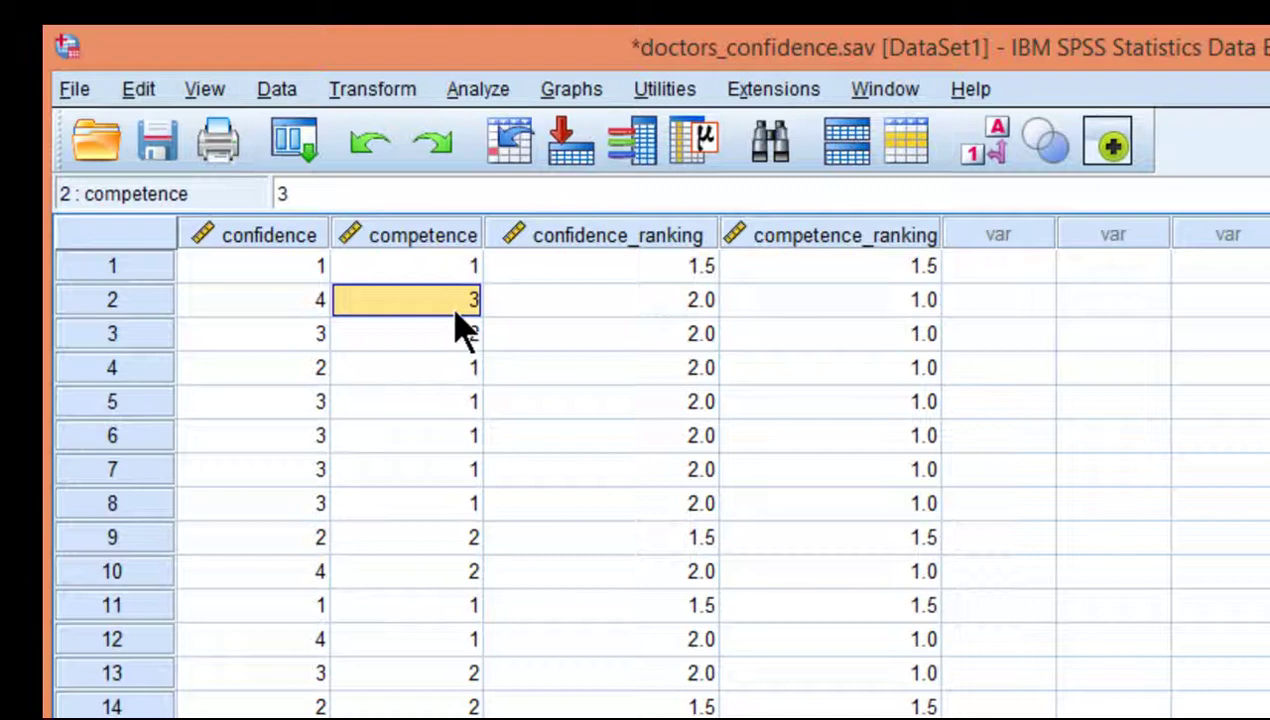
pyautogui.click(800, 305)
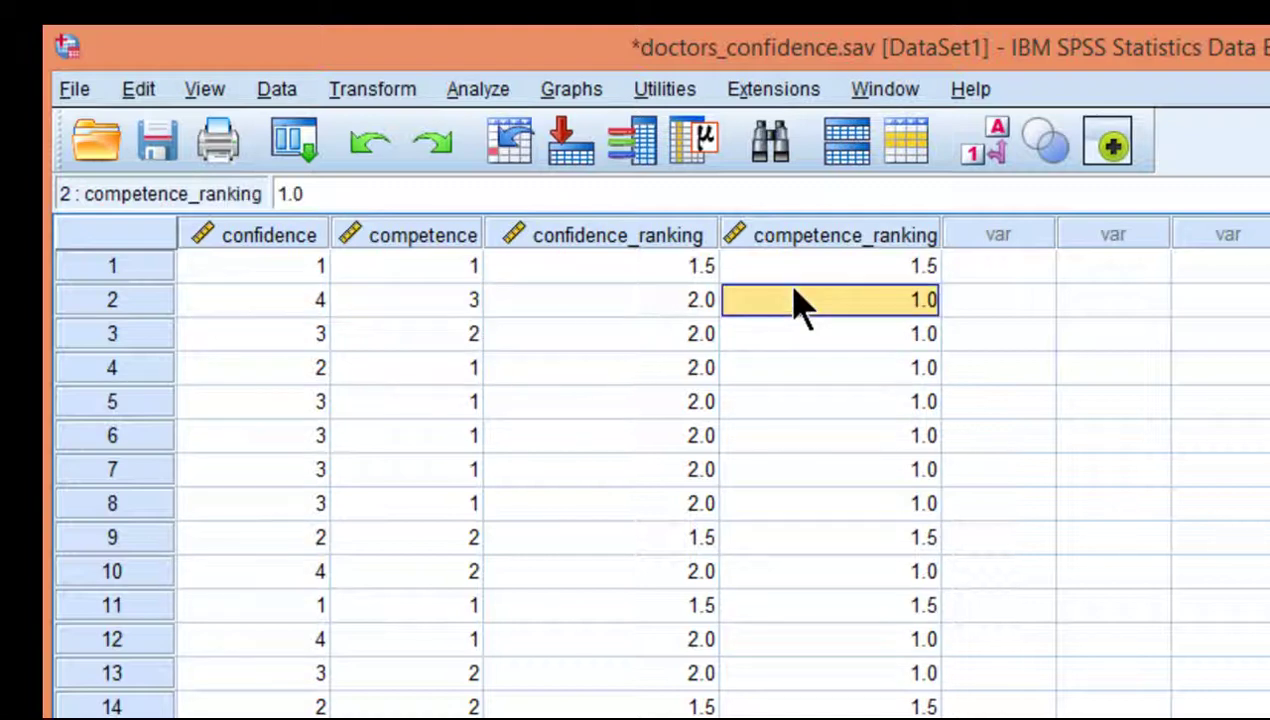
pyautogui.click(420, 298)
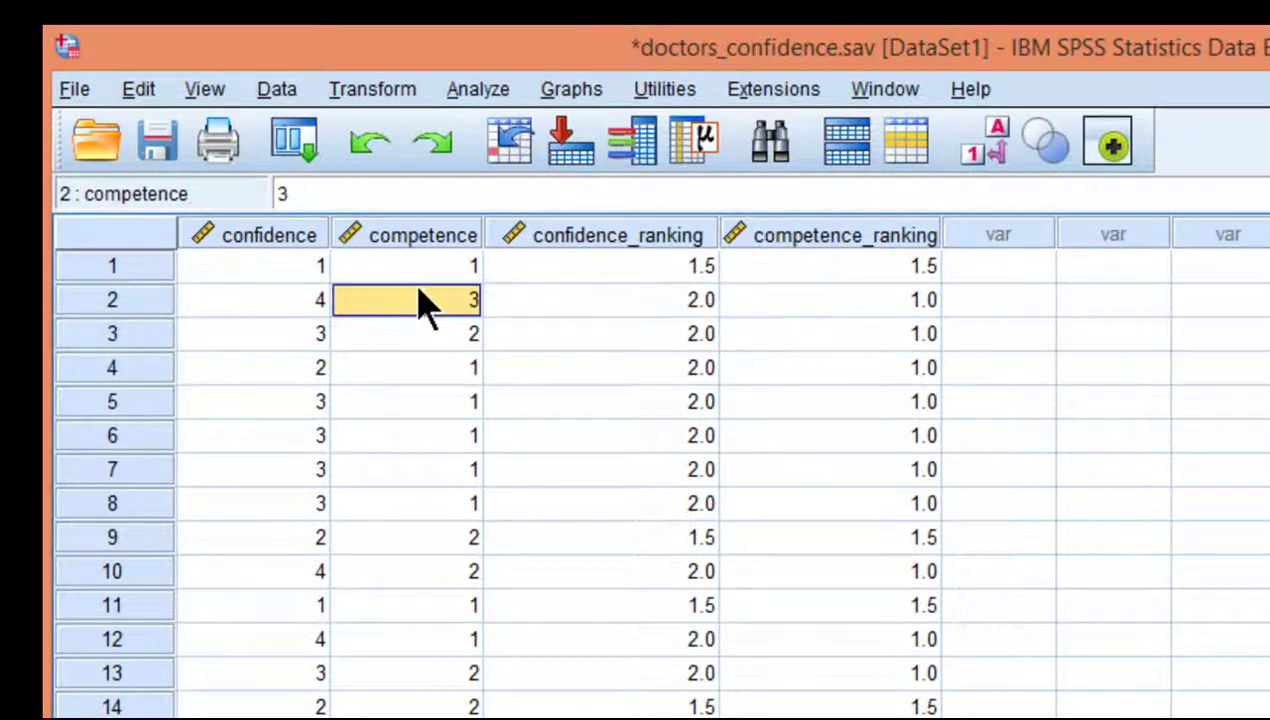
pyautogui.click(612, 300)
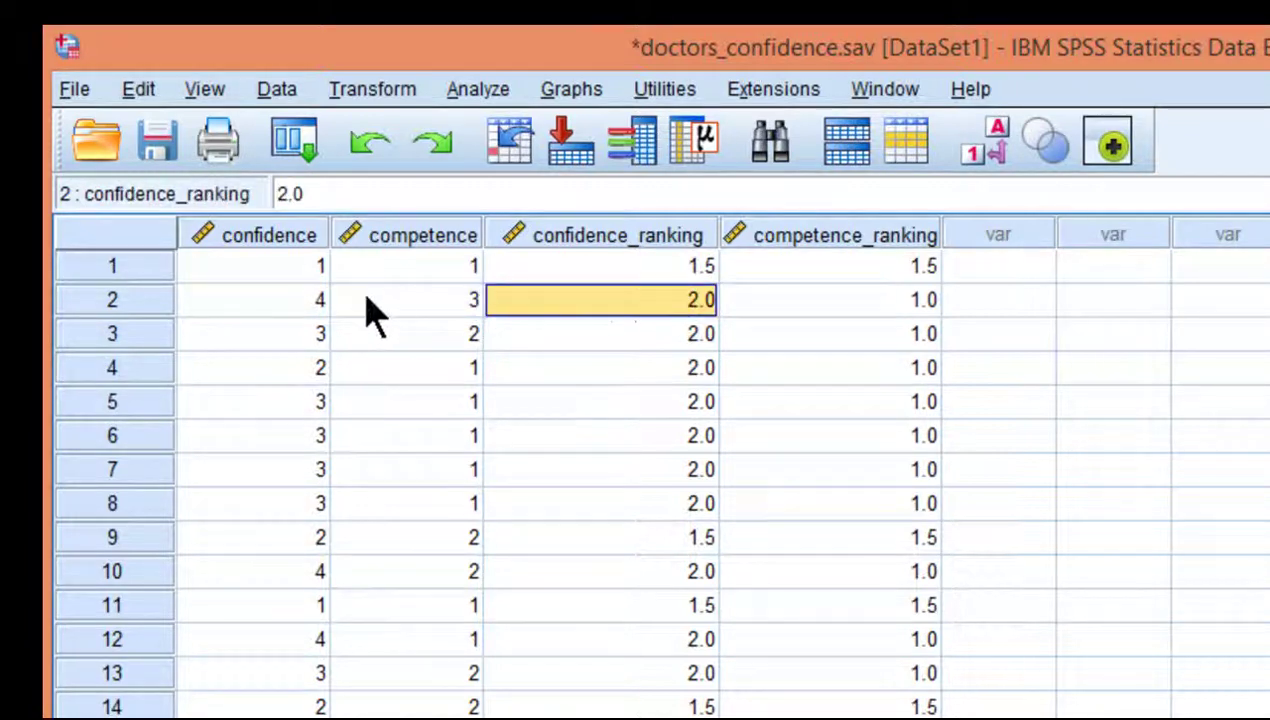
pyautogui.click(262, 296)
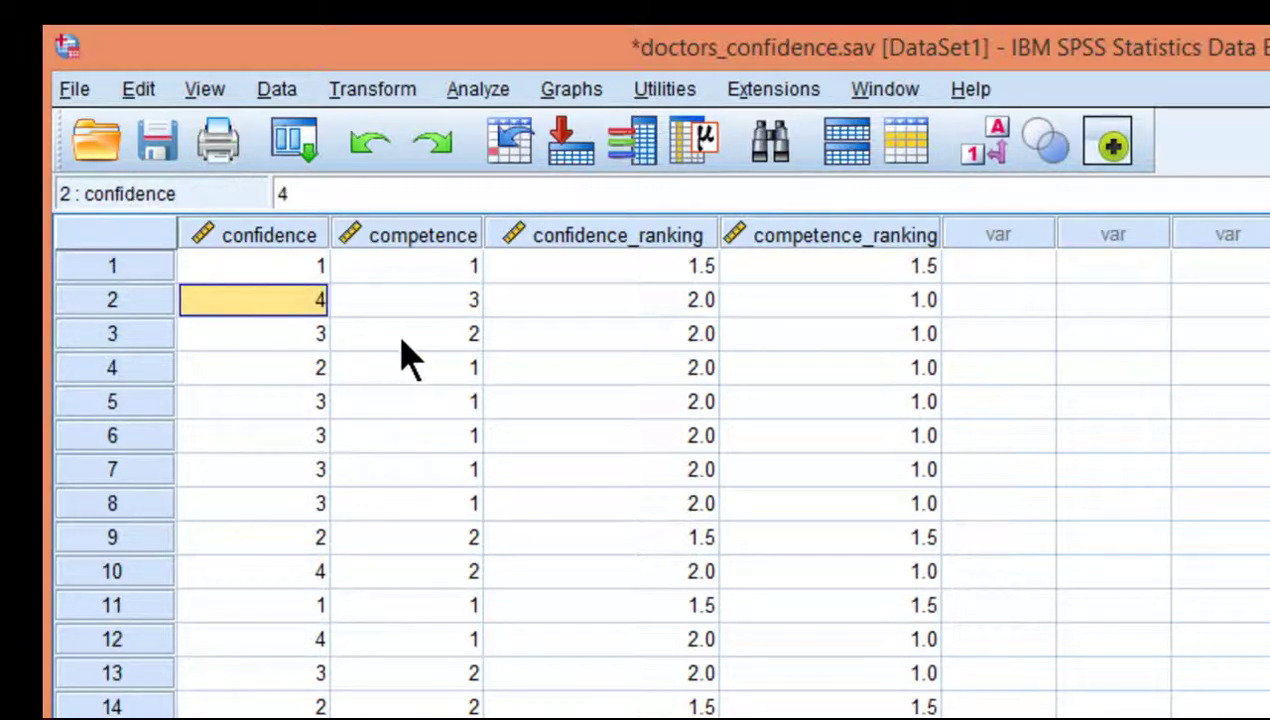
pyautogui.click(403, 342)
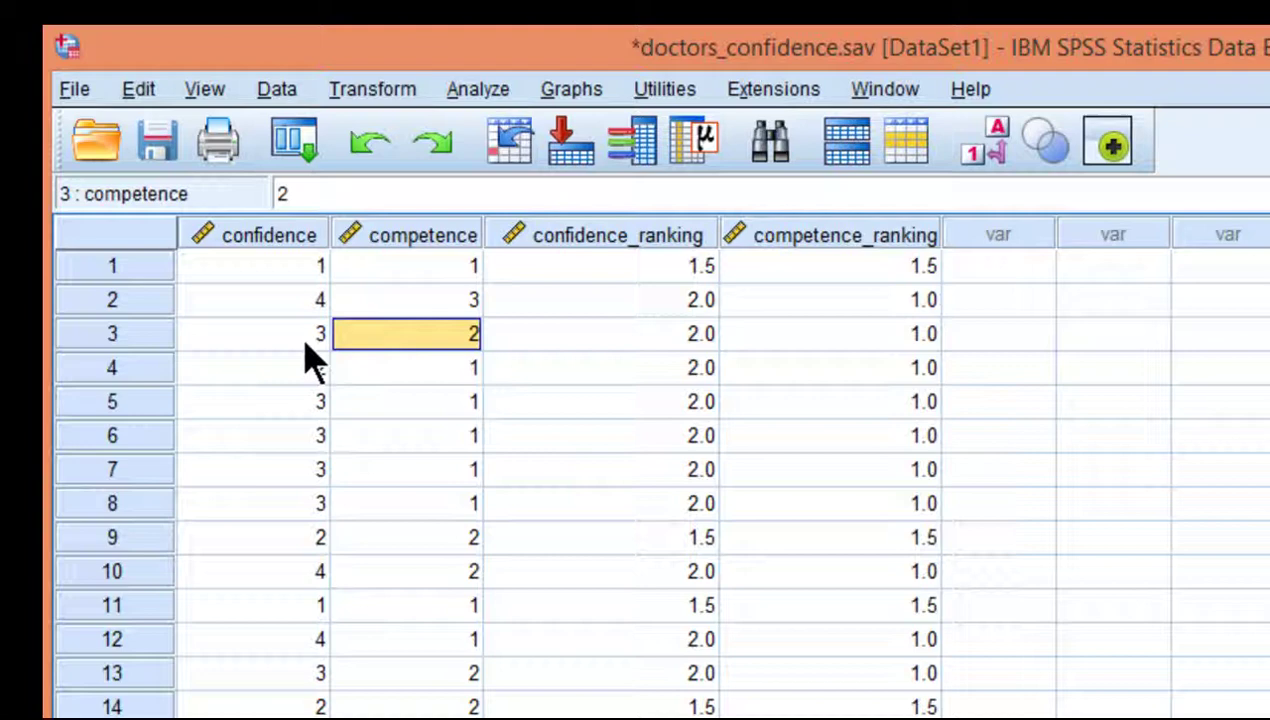
pyautogui.click(300, 352)
pyautogui.click(400, 348)
pyautogui.click(810, 341)
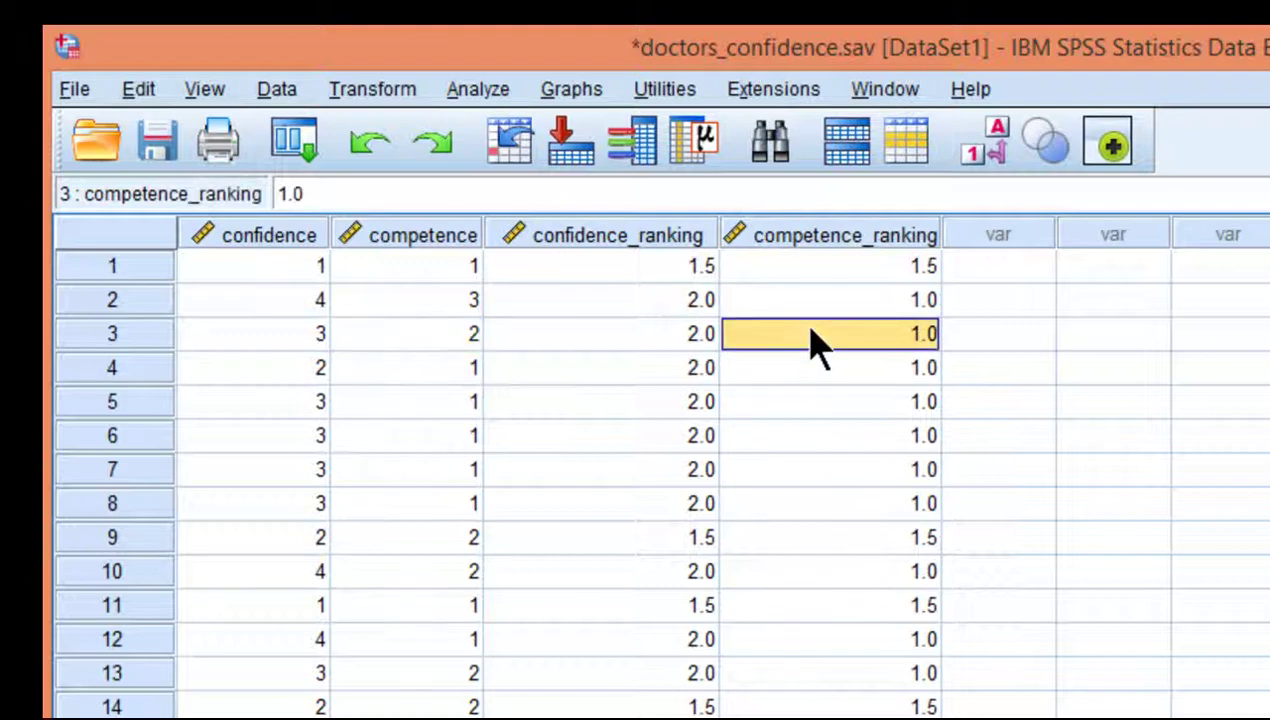
pyautogui.click(318, 340)
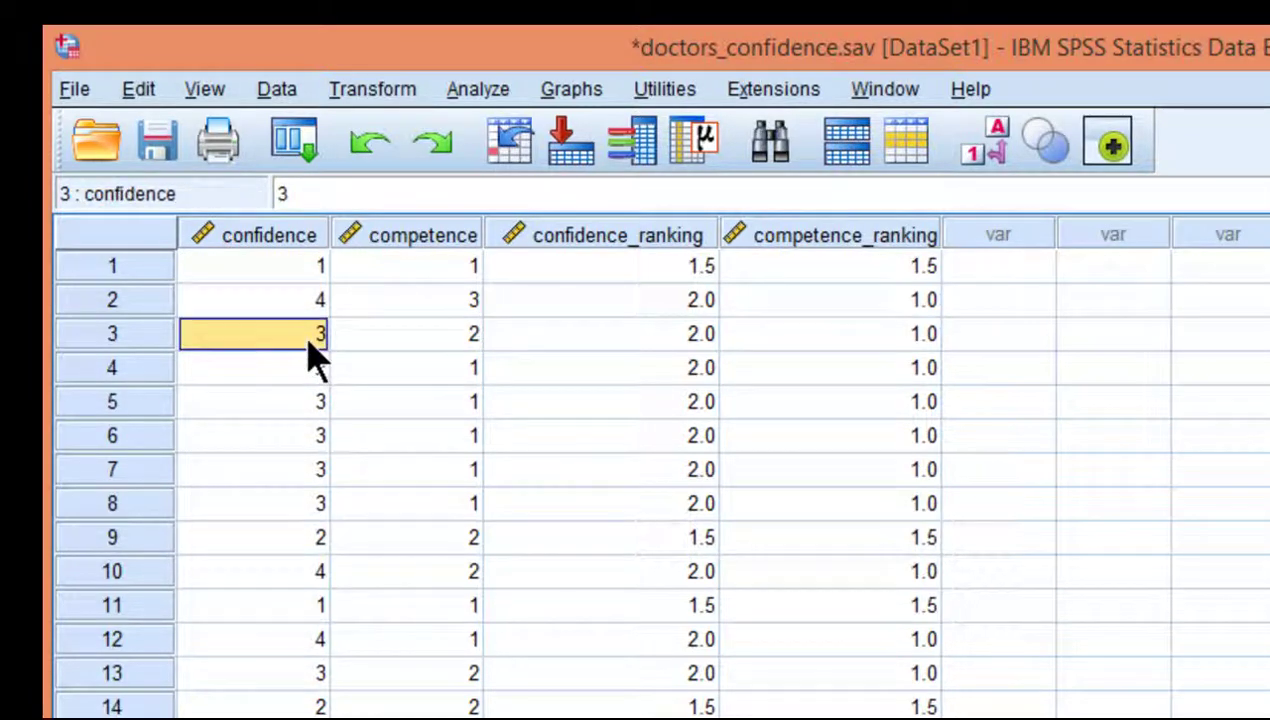
pyautogui.click(618, 340)
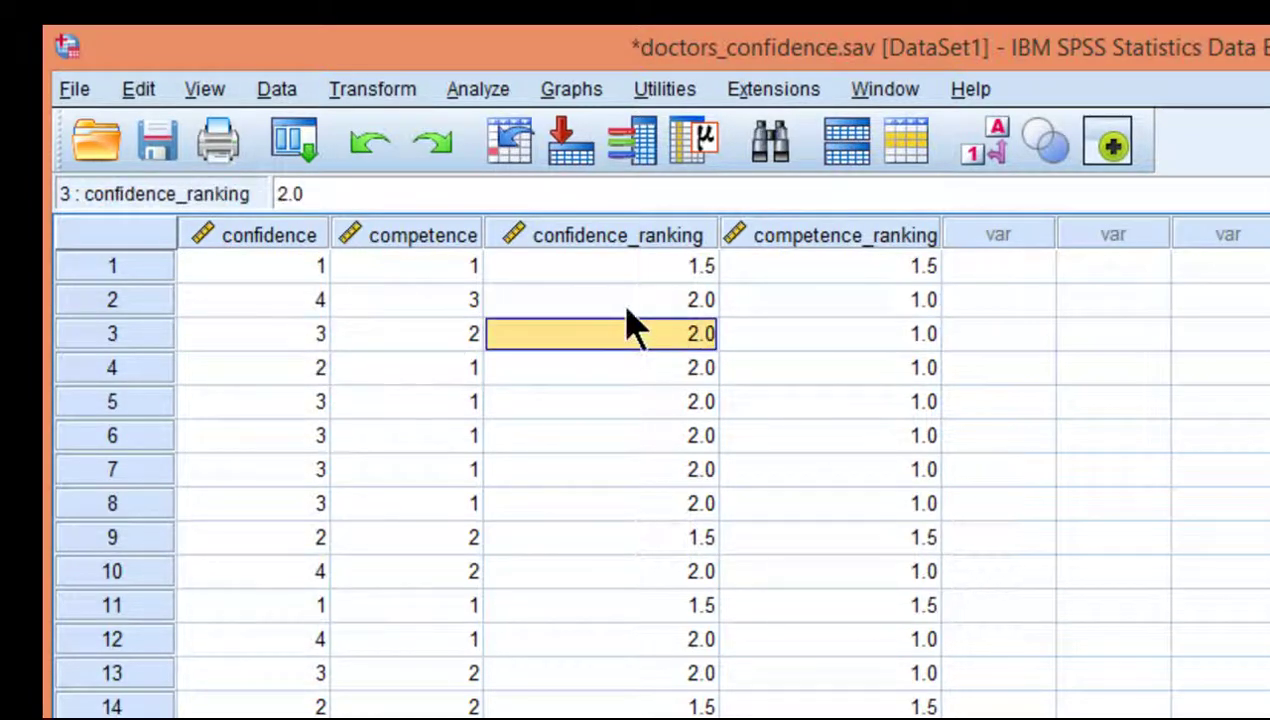
# Scan the confidence and competence ranking values down rows 2 through 7
pyautogui.click(620, 302)
pyautogui.click(788, 336)
pyautogui.click(663, 342)
pyautogui.click(691, 314)
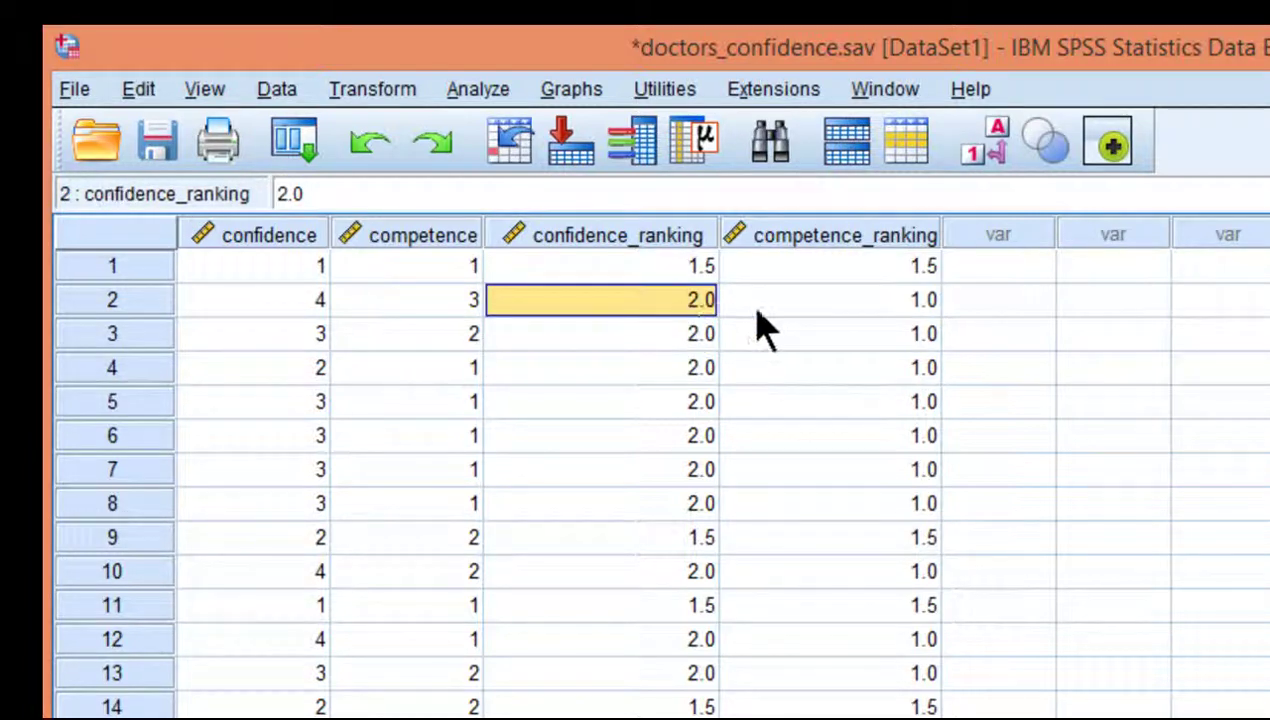
pyautogui.click(755, 310)
pyautogui.click(745, 342)
pyautogui.click(695, 335)
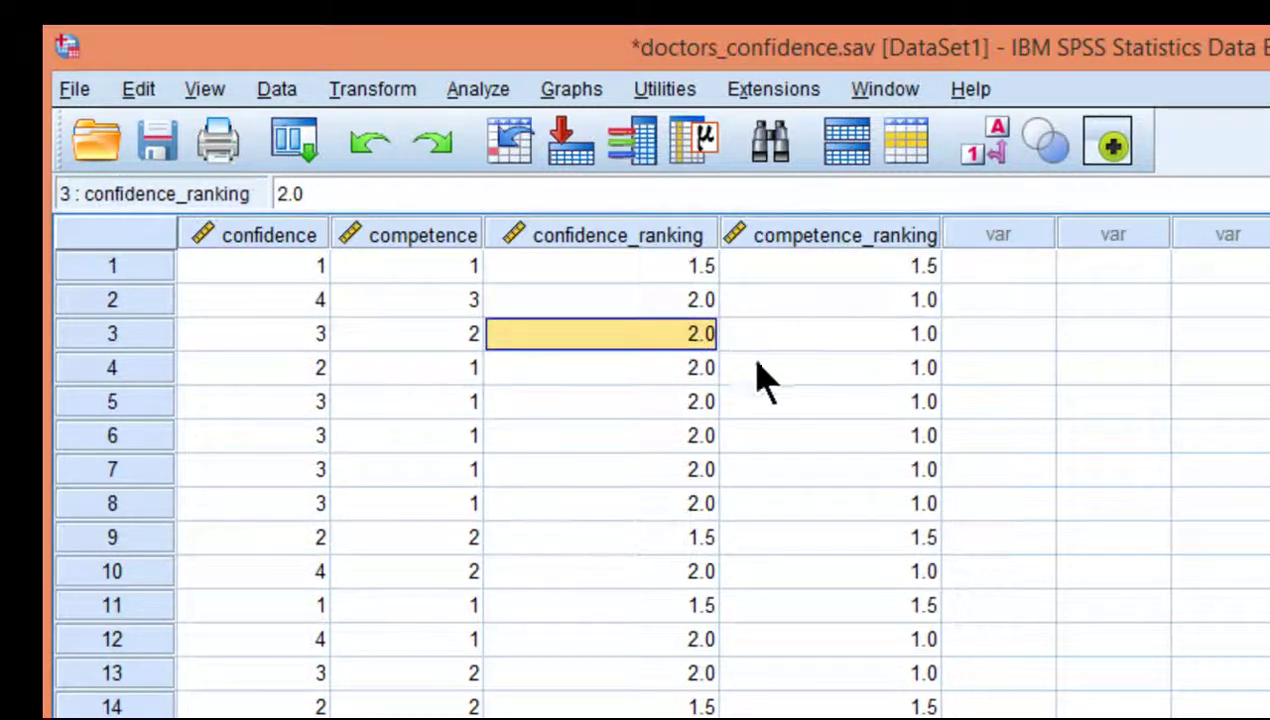
pyautogui.click(760, 366)
pyautogui.click(702, 378)
pyautogui.click(742, 405)
pyautogui.click(698, 410)
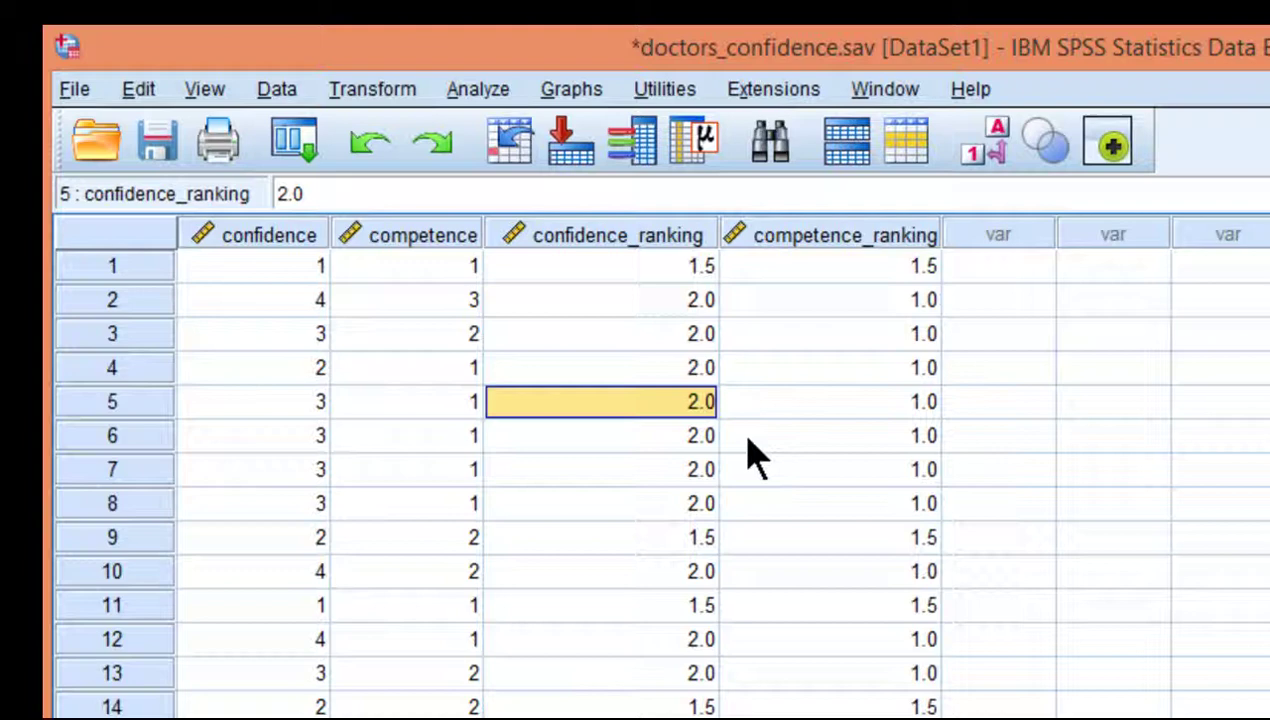
pyautogui.click(746, 436)
pyautogui.click(600, 470)
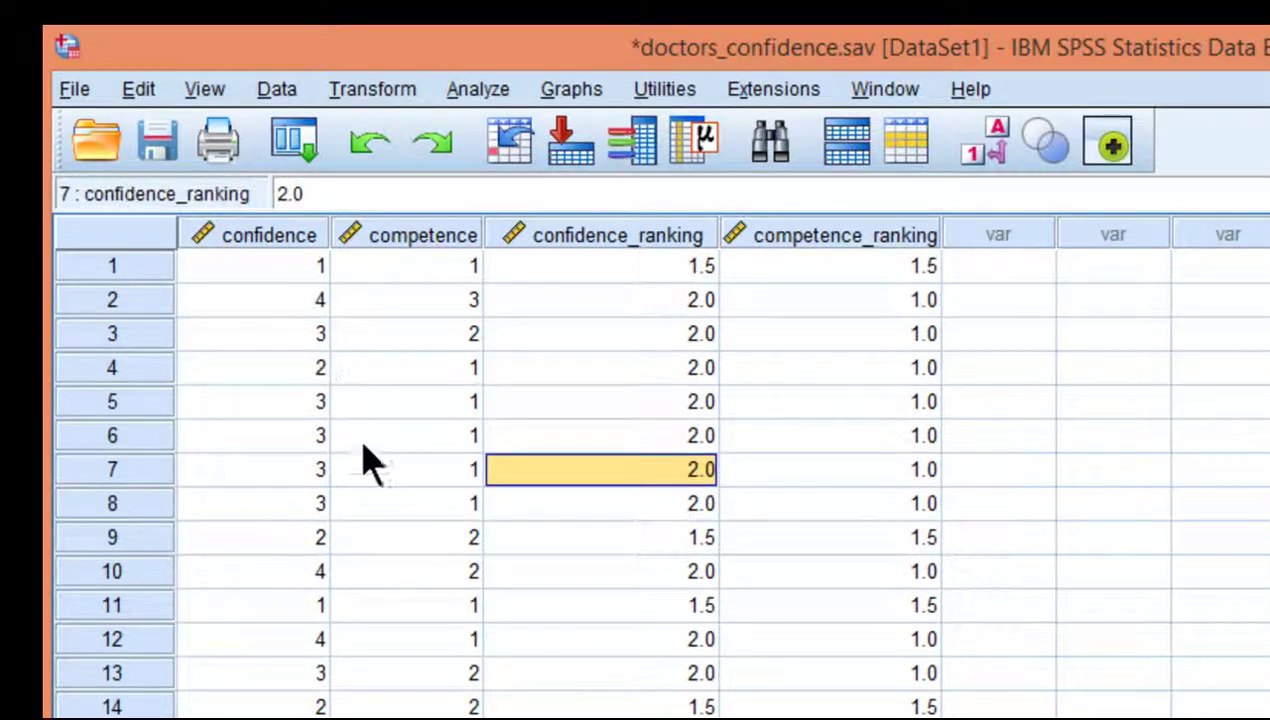
# Review competence scores in rows 1–5 against their rankings, including row 1's tied 1.5
pyautogui.click(458, 272)
pyautogui.click(460, 300)
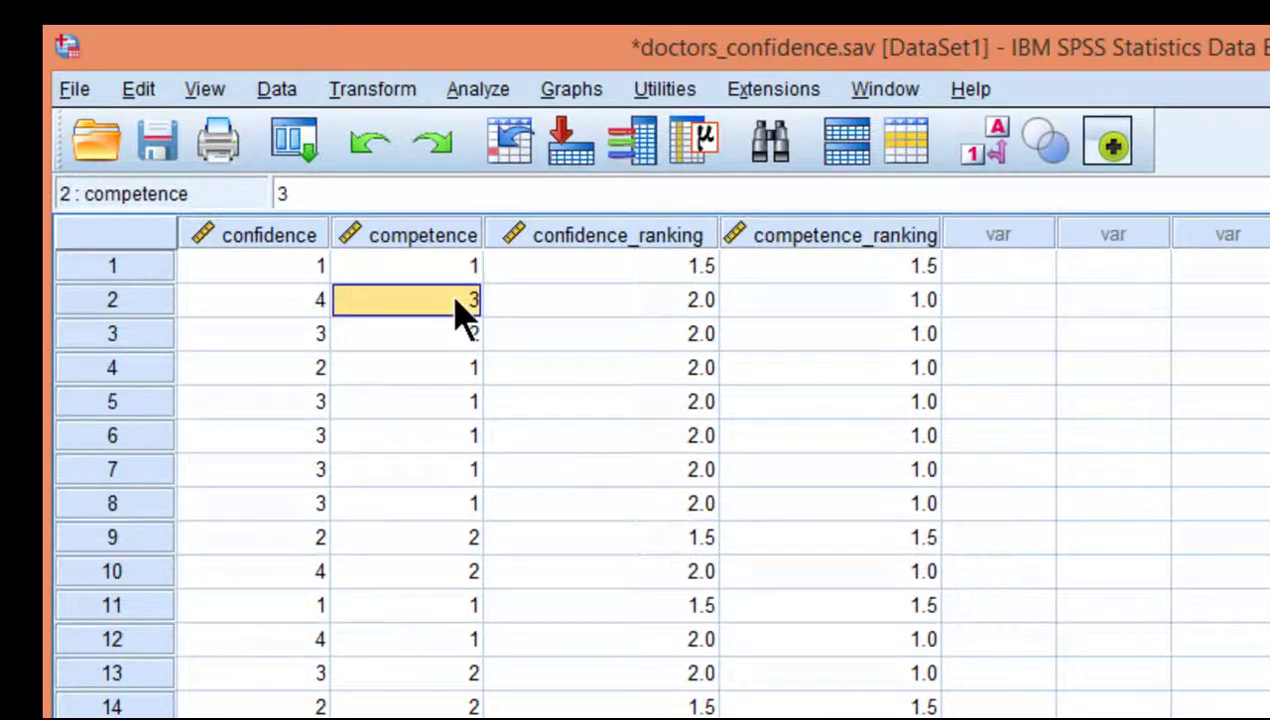
pyautogui.click(460, 370)
pyautogui.click(448, 269)
pyautogui.click(458, 338)
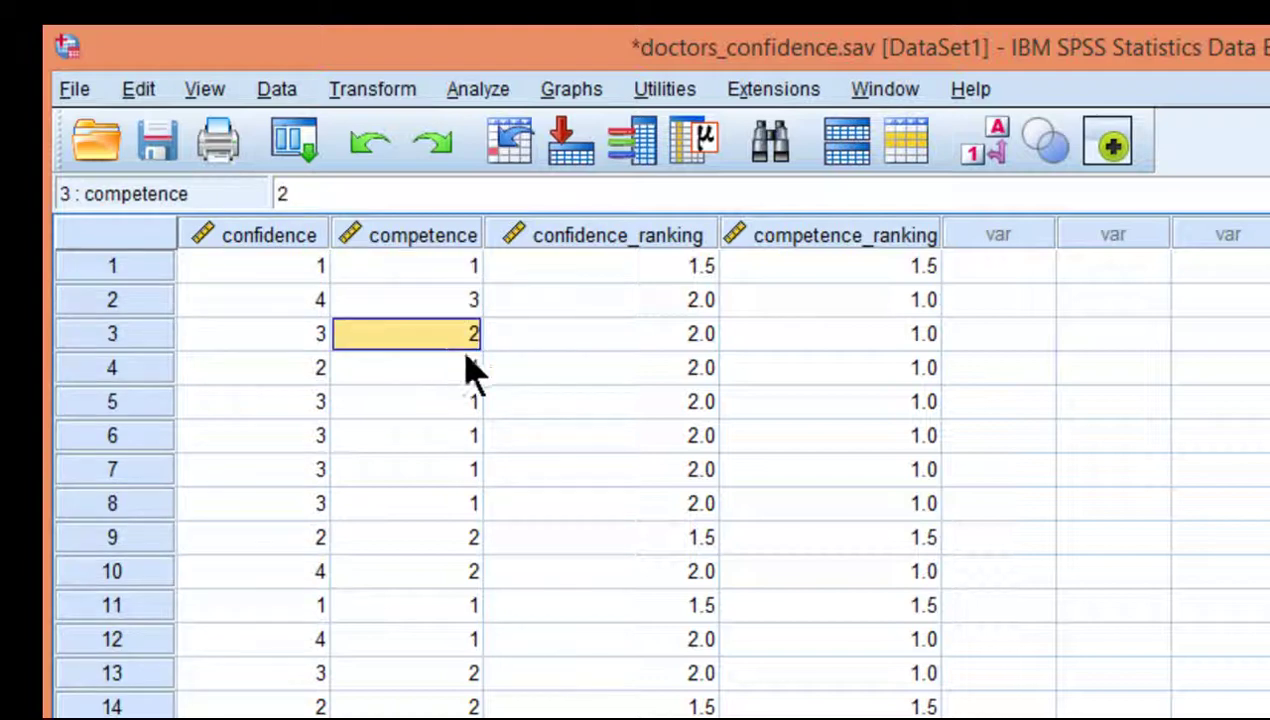
pyautogui.click(880, 268)
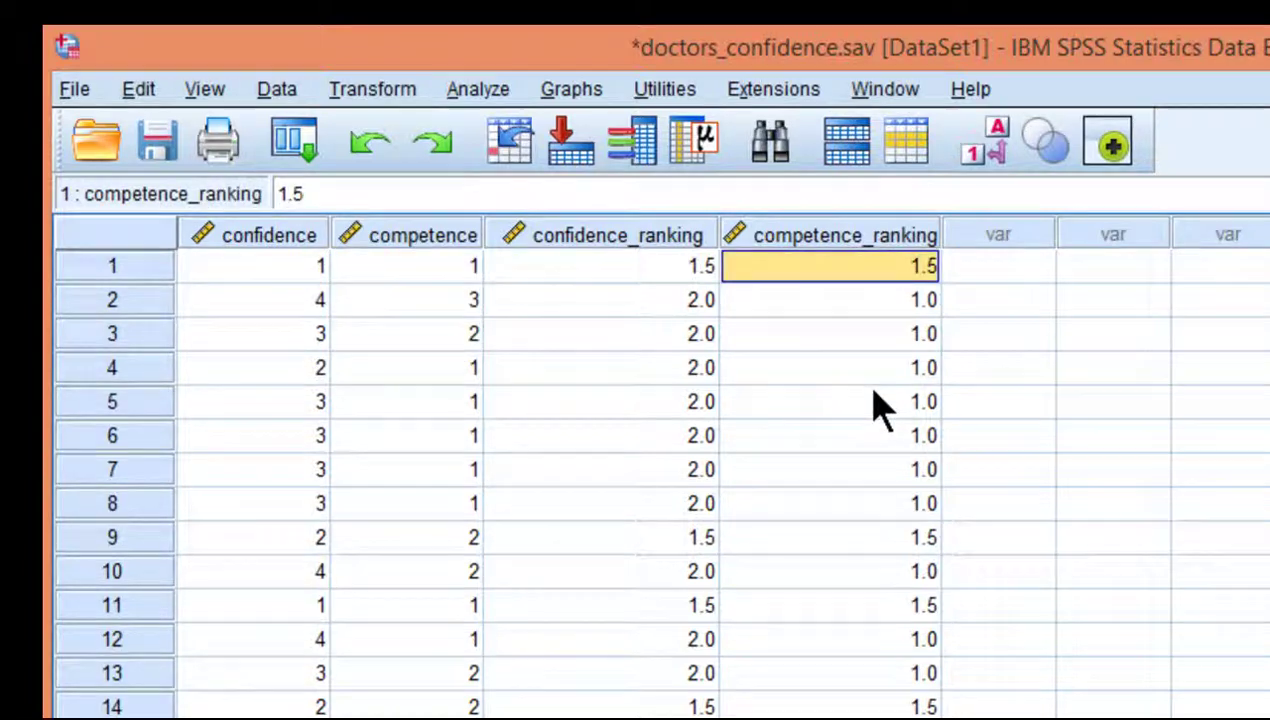
pyautogui.click(882, 405)
pyautogui.scroll(-3, 845, 689)
pyautogui.scroll(2, 833, 676)
pyautogui.scroll(1, 833, 676)
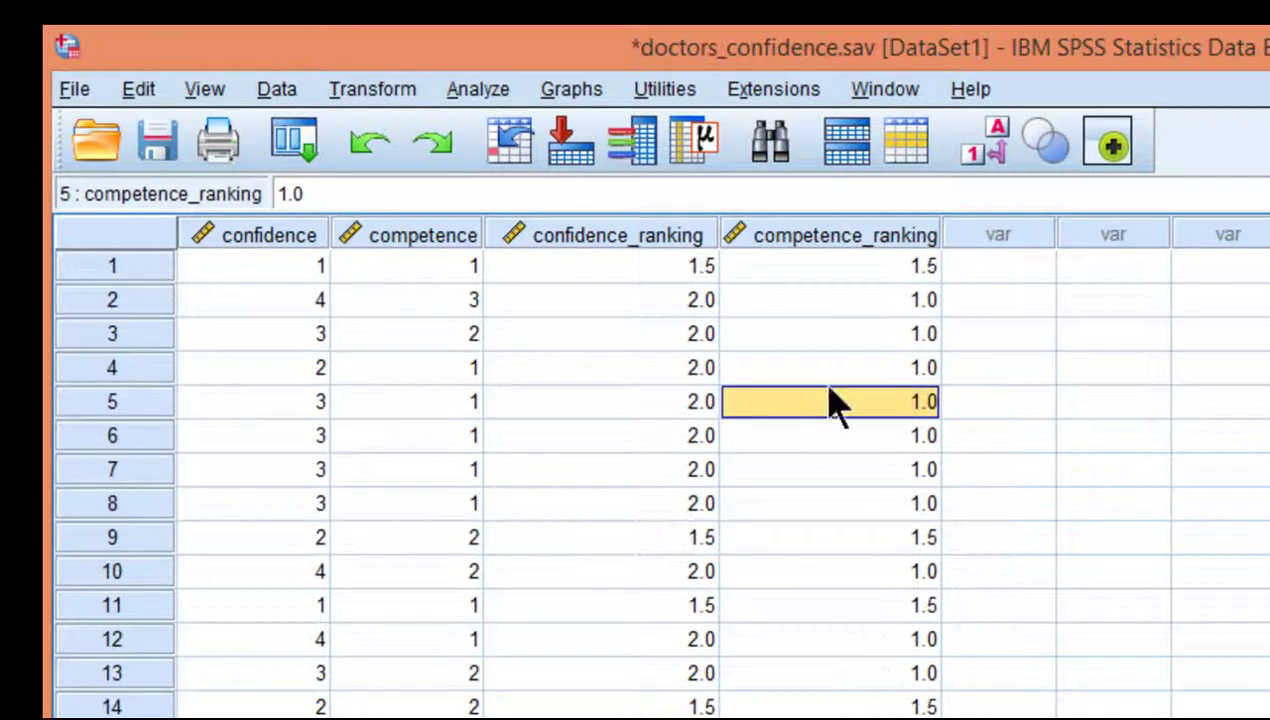
pyautogui.click(830, 302)
pyautogui.click(700, 272)
pyautogui.click(760, 278)
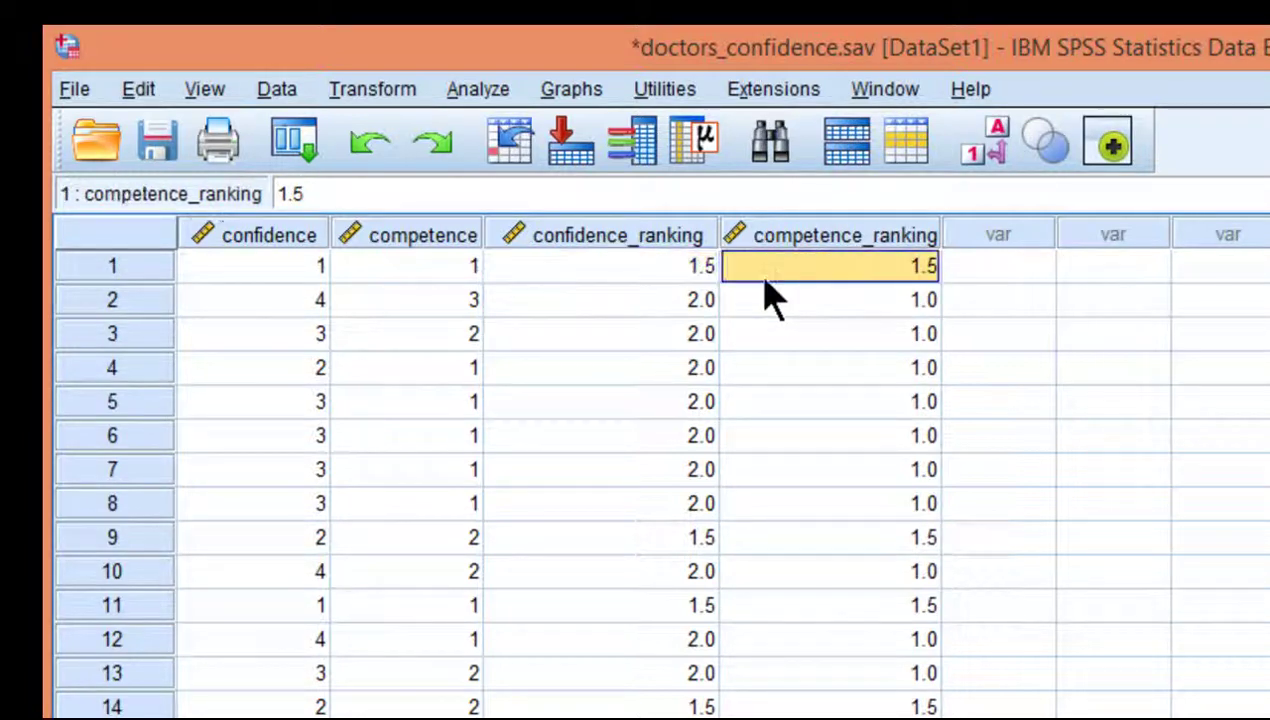
pyautogui.click(312, 280)
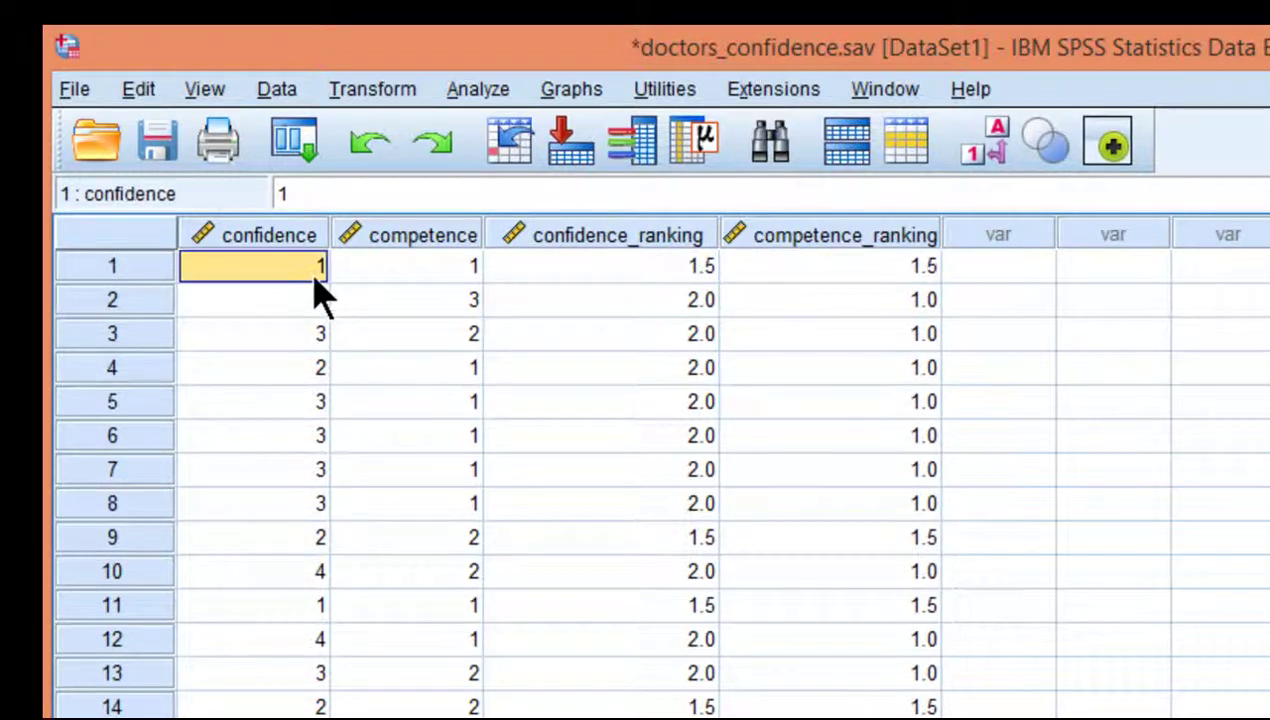
pyautogui.moveTo(612, 313); pyautogui.dragTo(780, 318)
pyautogui.click(405, 266)
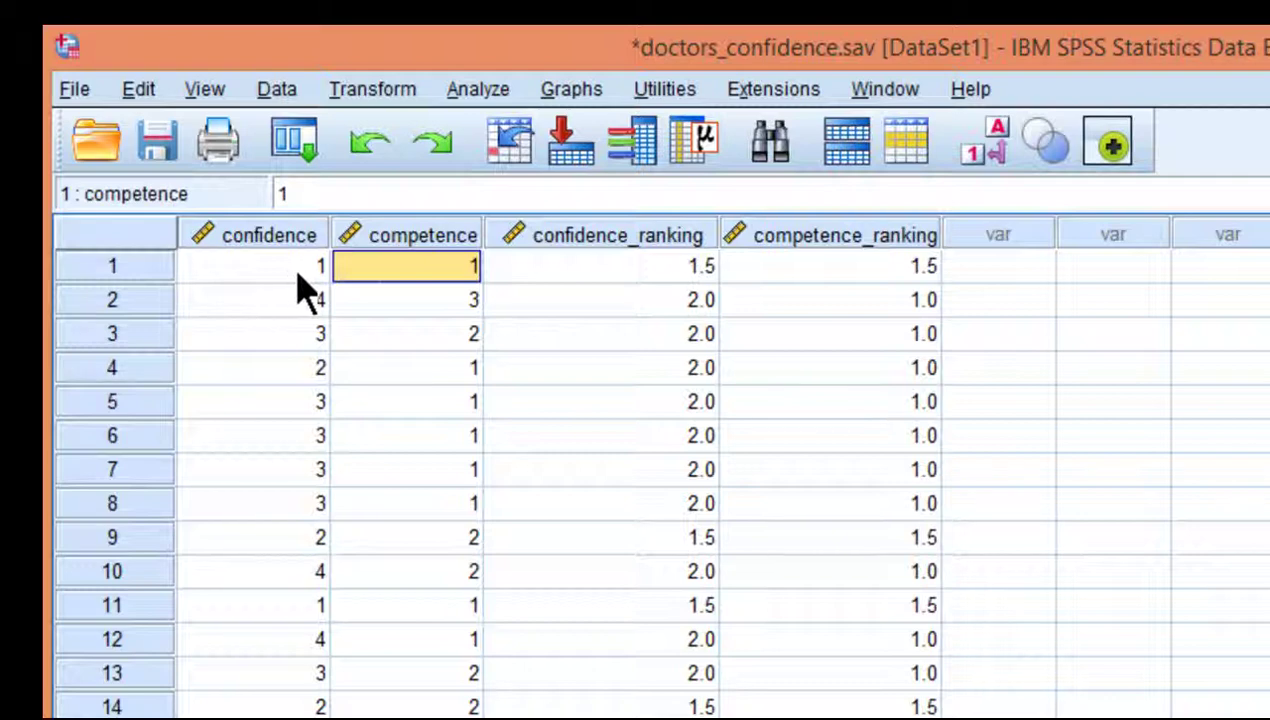
# Re-check row 1 and row 2 confidence_ranking and competence_ranking against the raw confidence score
pyautogui.click(662, 280)
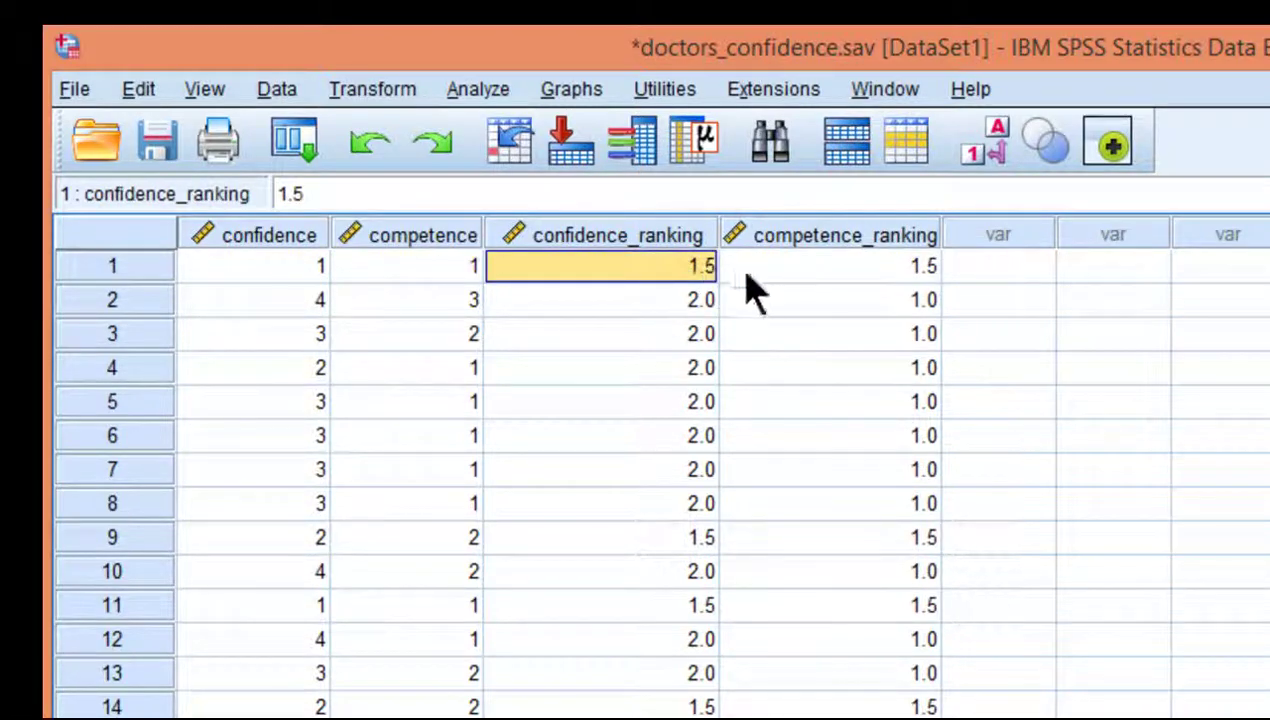
pyautogui.click(714, 296)
pyautogui.click(783, 306)
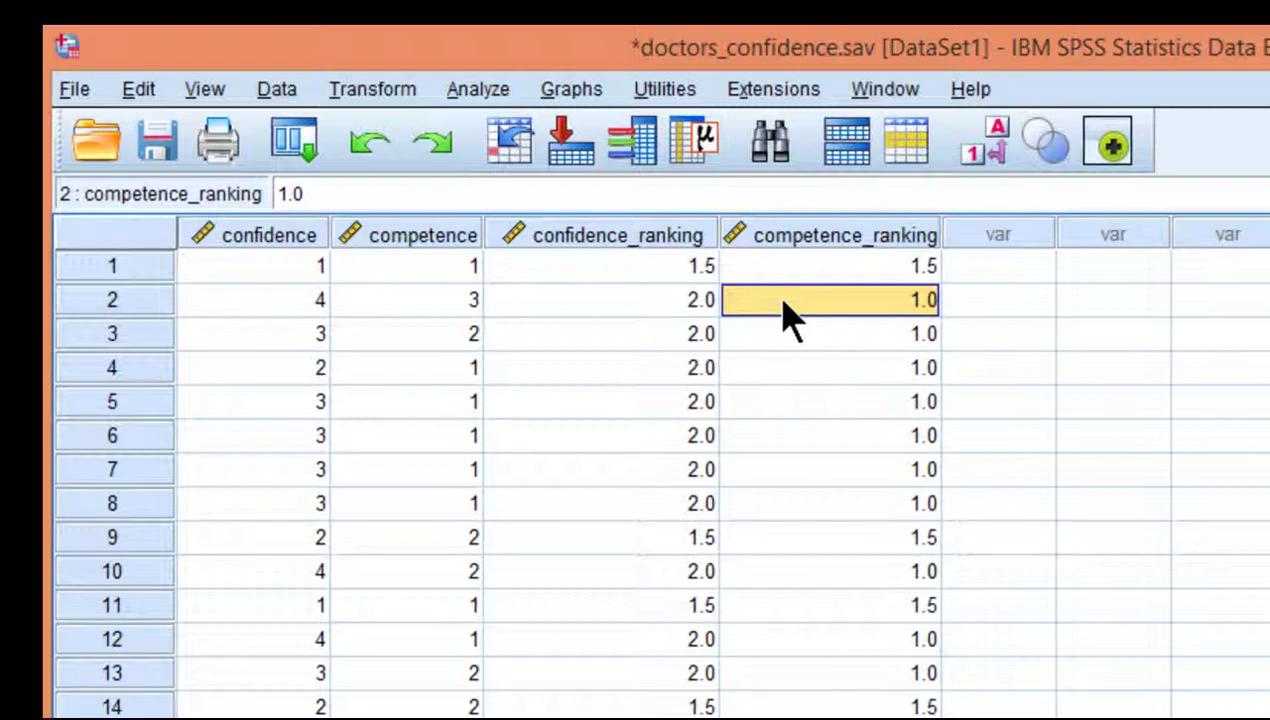
pyautogui.click(706, 268)
pyautogui.click(783, 280)
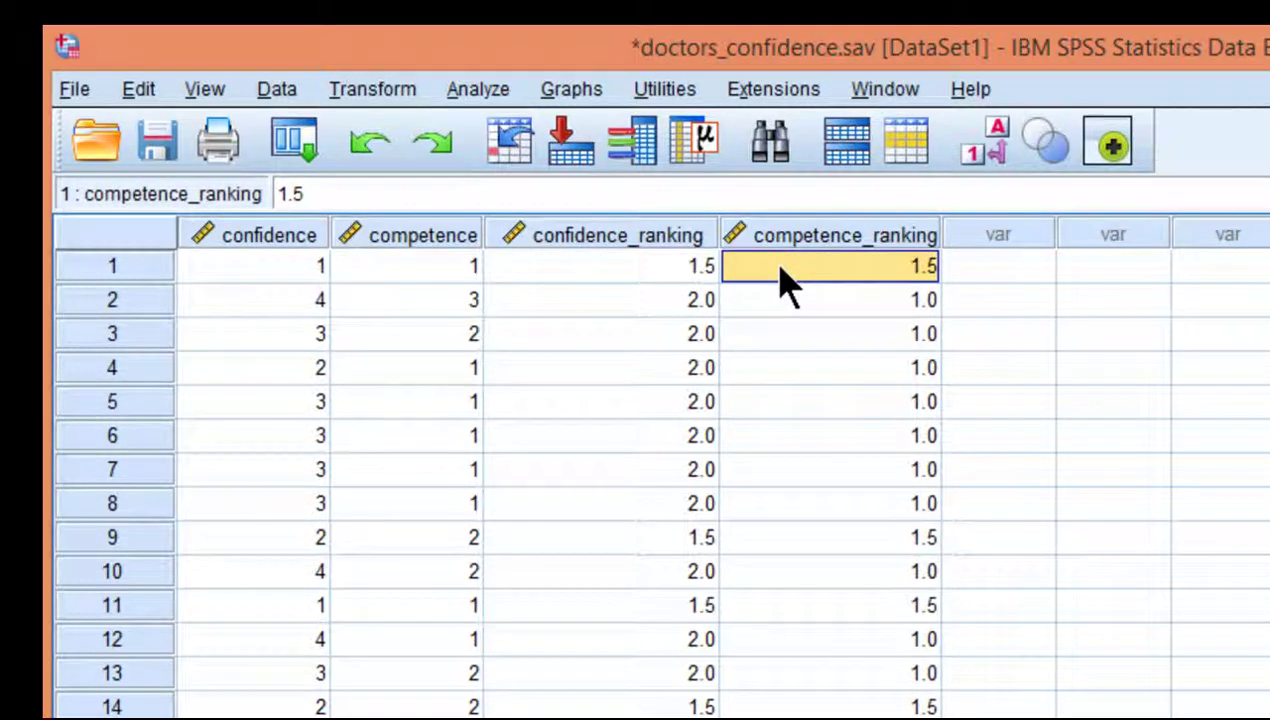
pyautogui.click(680, 280)
pyautogui.click(302, 283)
pyautogui.click(614, 290)
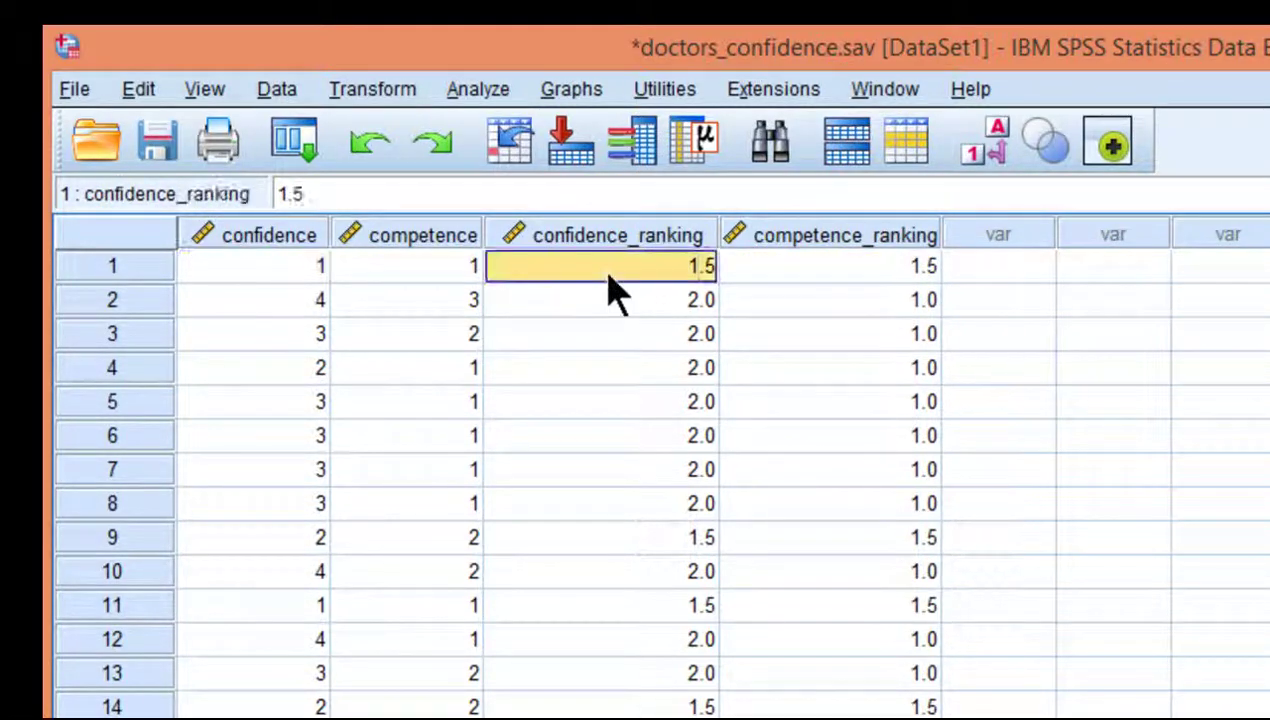
pyautogui.click(819, 278)
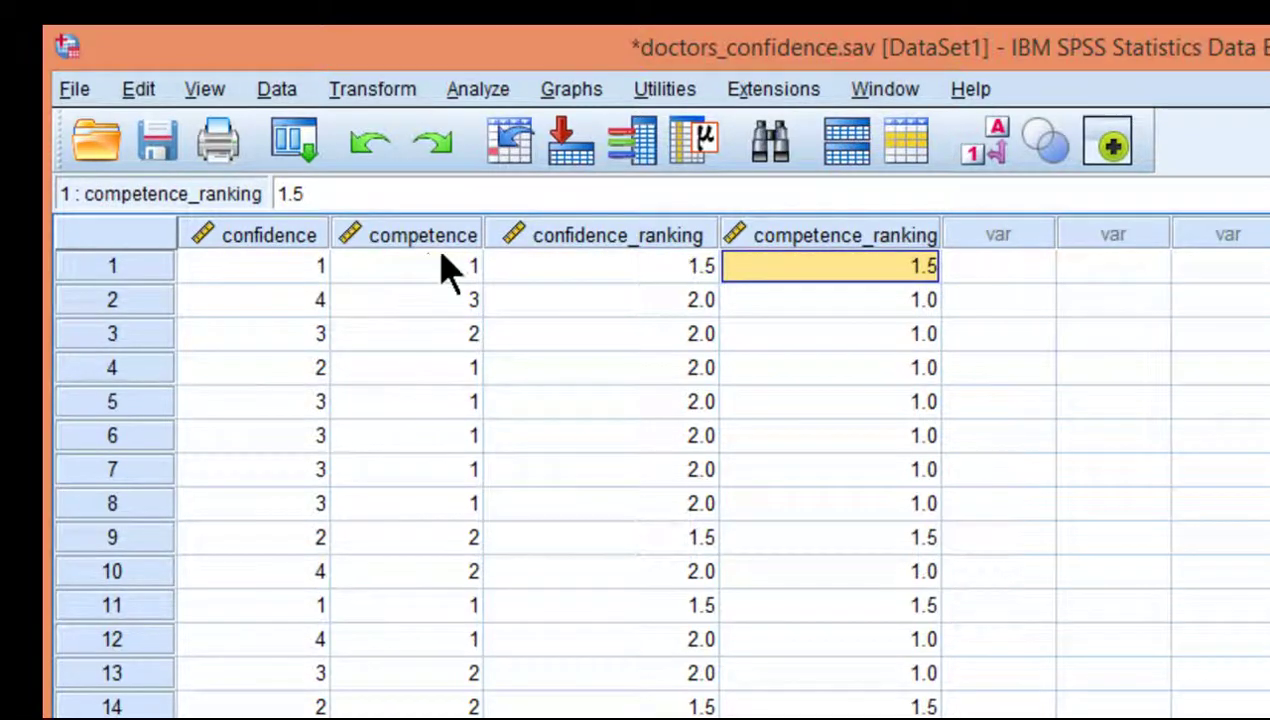
pyautogui.click(698, 278)
# Open Analyze > General Linear Model > Repeated Measures
pyautogui.click(478, 90)
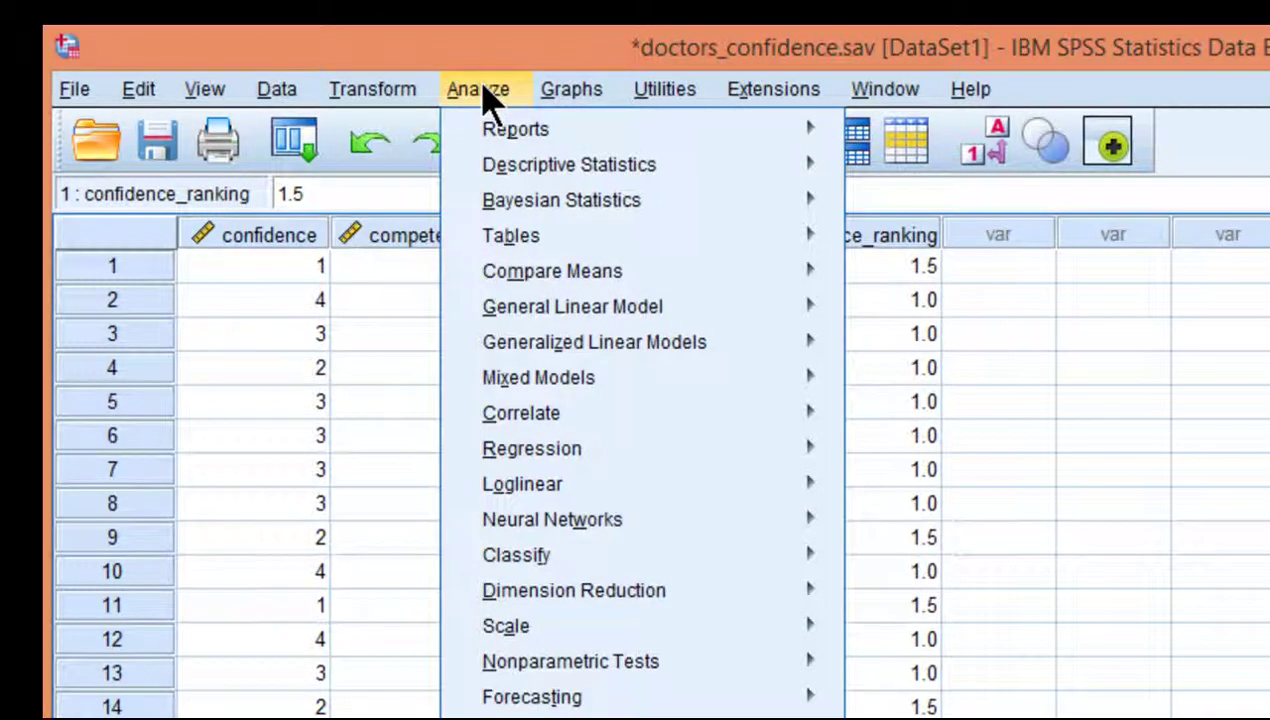
pyautogui.click(482, 97)
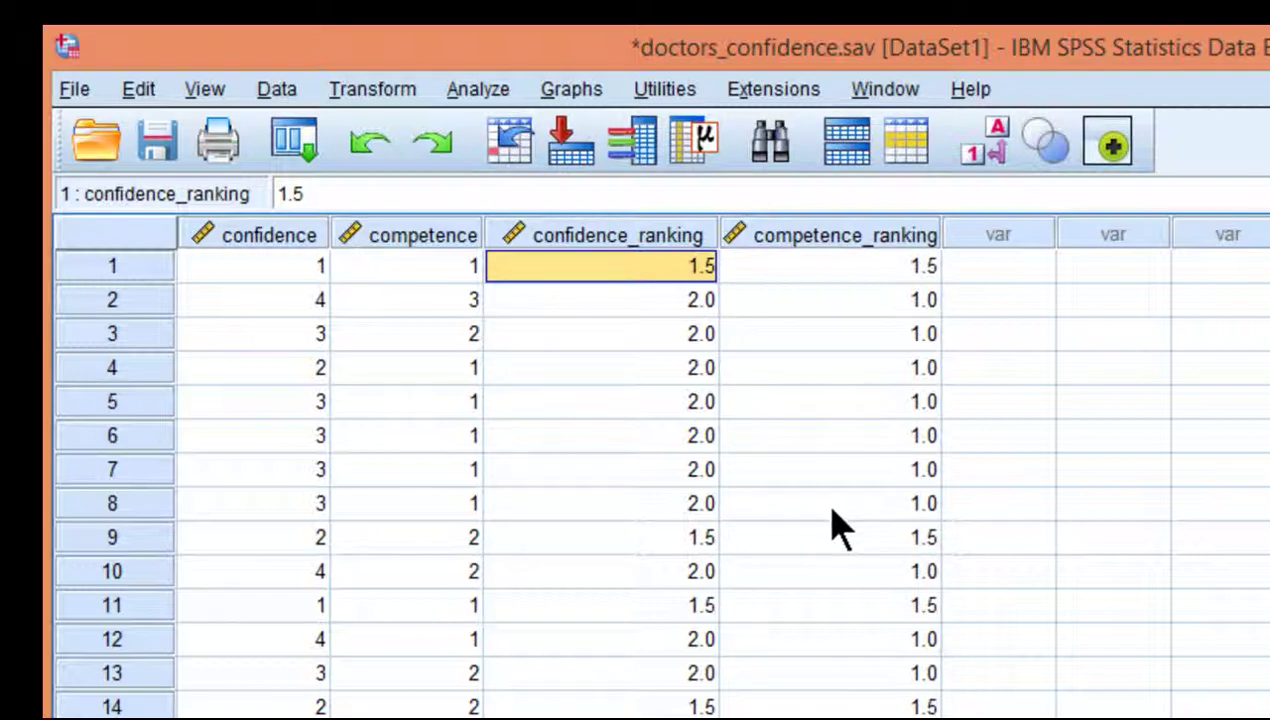
pyautogui.click(482, 97)
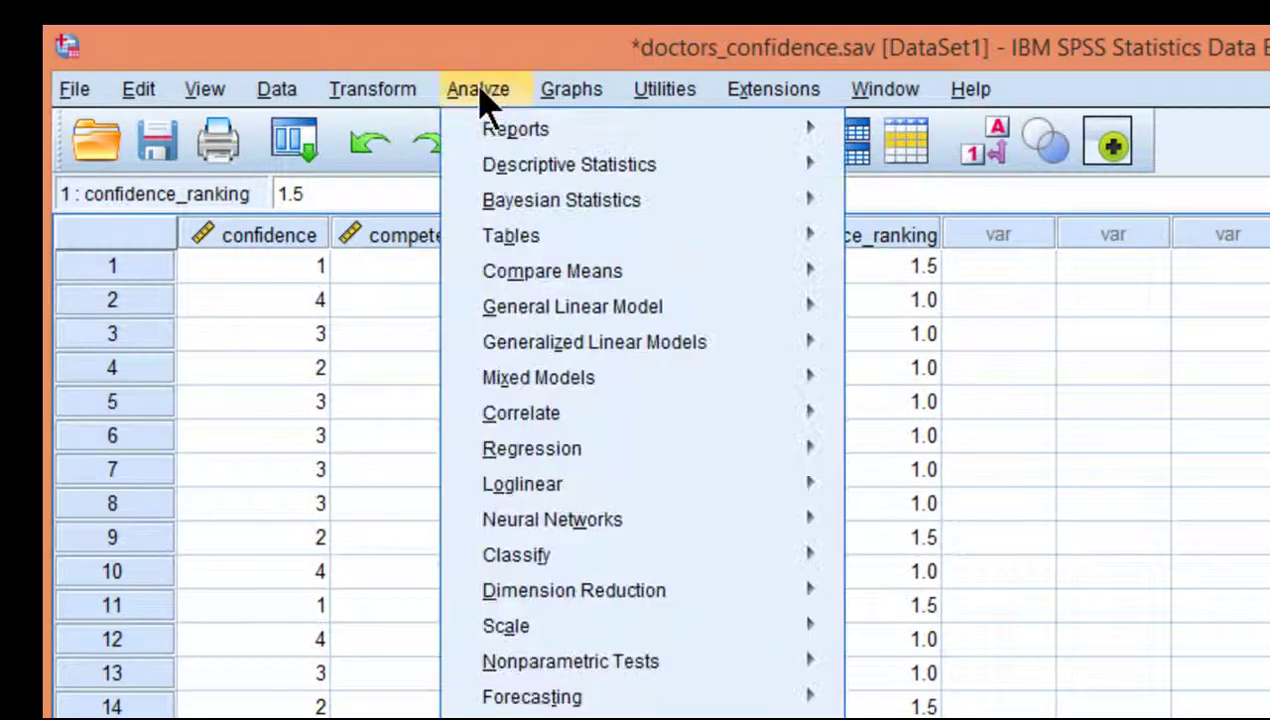
pyautogui.moveTo(760, 272)
pyautogui.moveTo(783, 329)
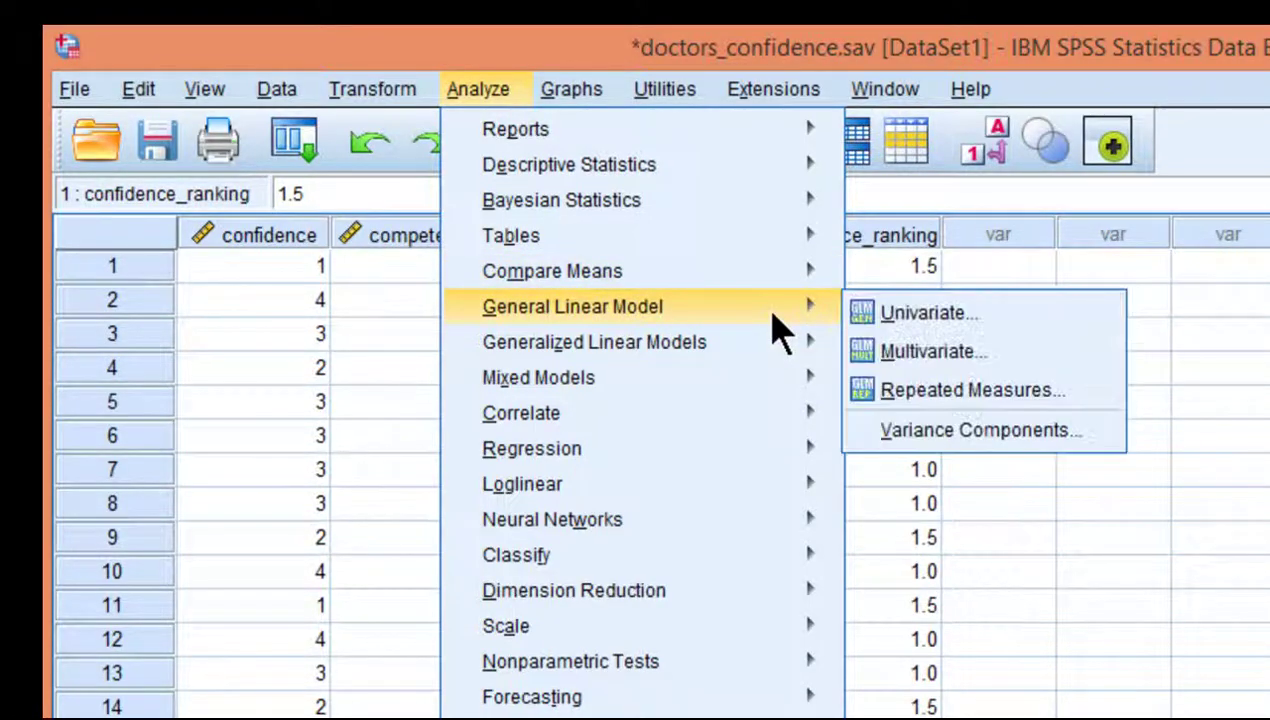
pyautogui.click(860, 390)
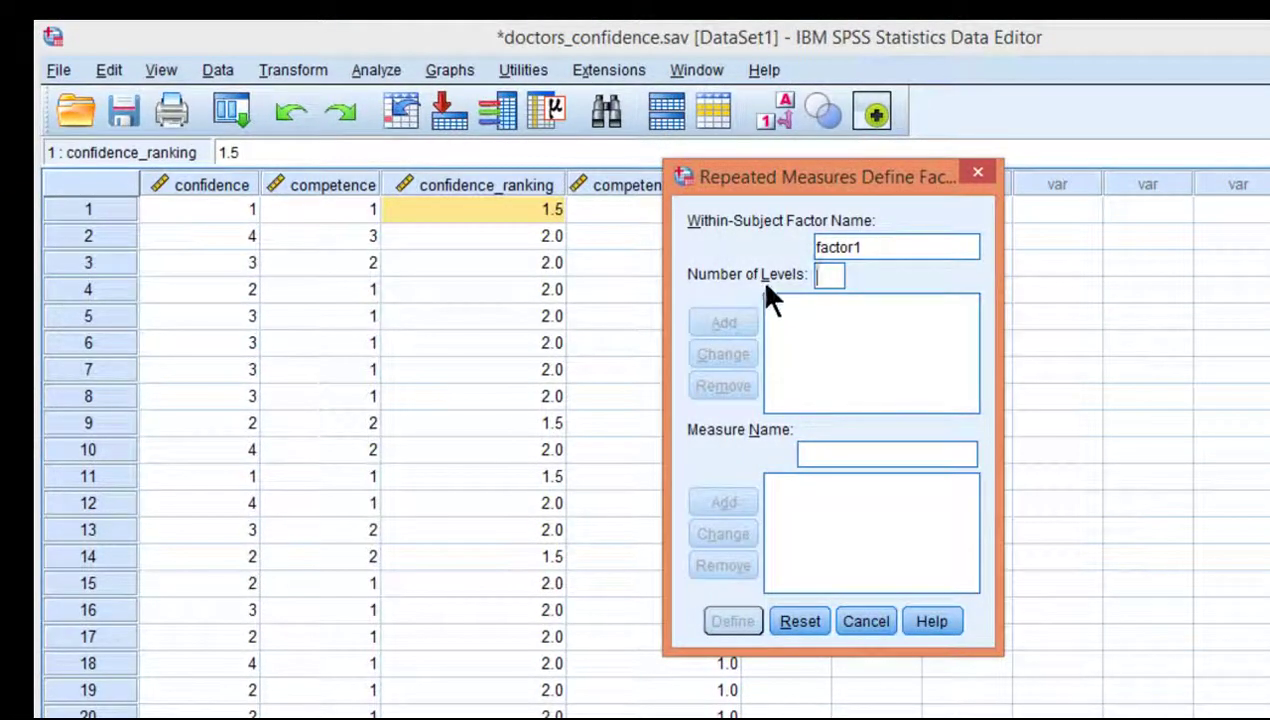
# Add factor1 with 2 levels and continue to the Repeated Measures variable dialog
pyautogui.write('2')
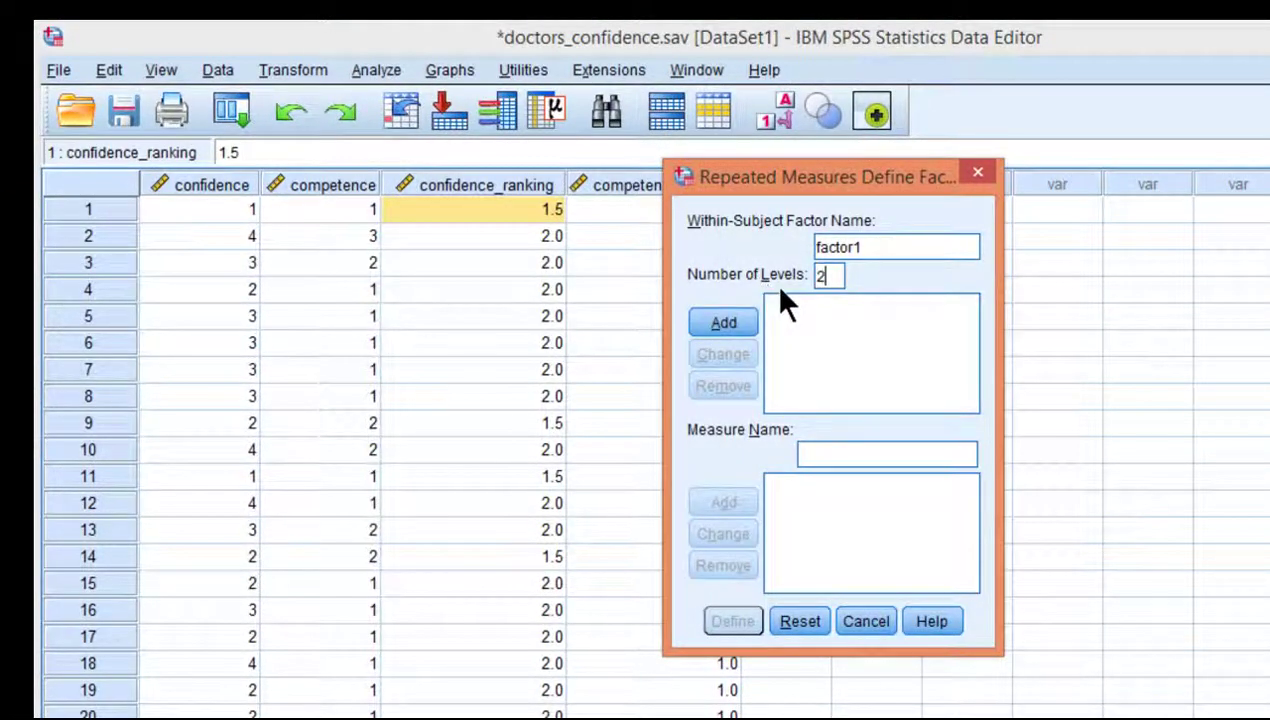
pyautogui.click(725, 325)
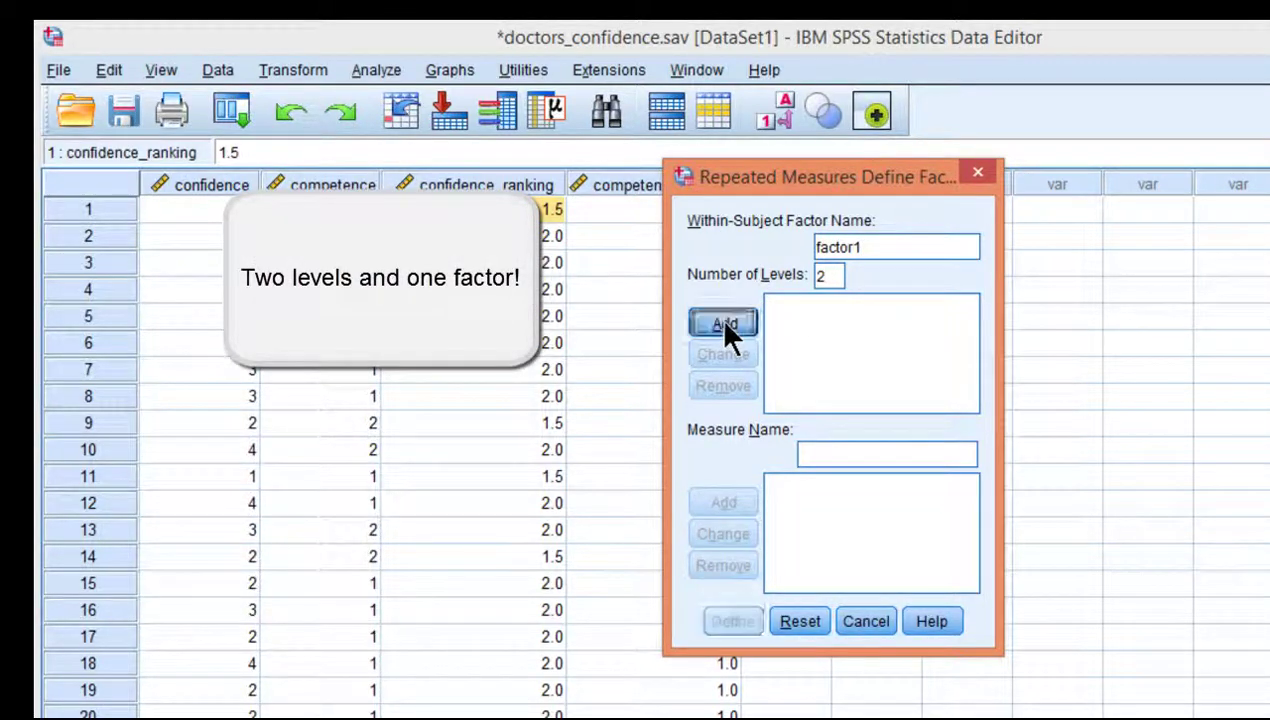
pyautogui.click(735, 621)
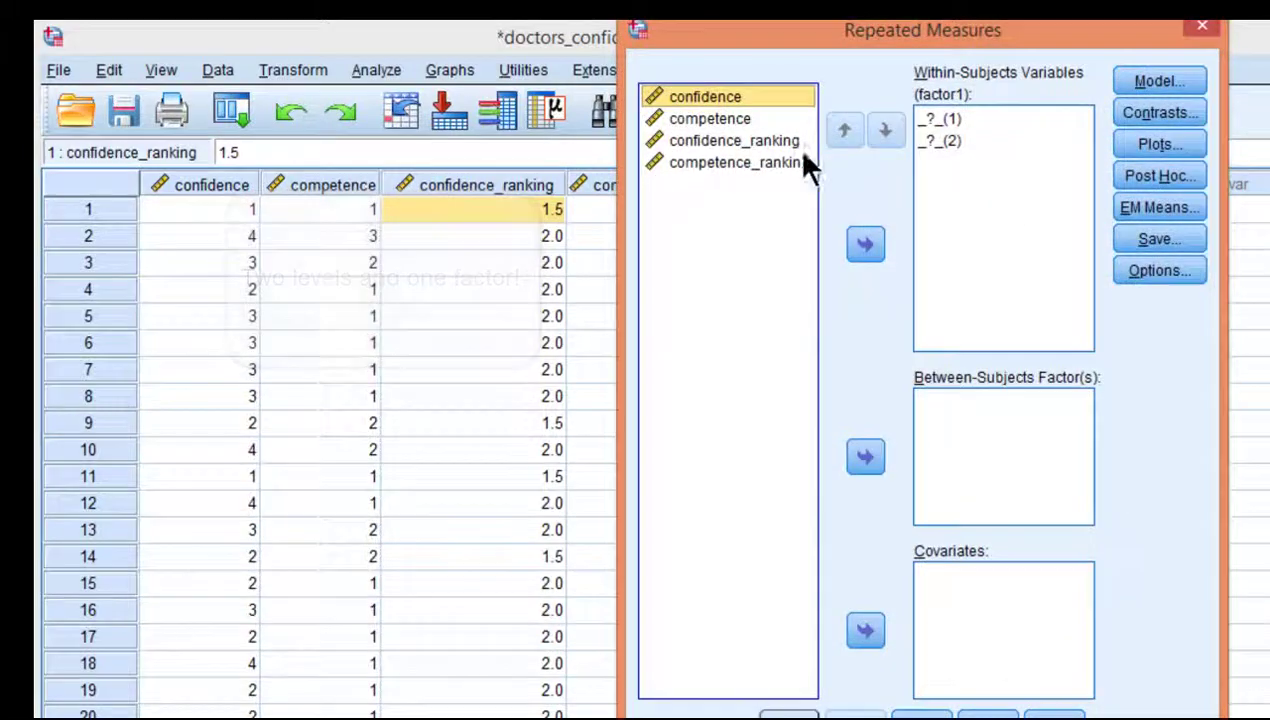
# Assign confidence_ranking and competence_ranking as factor1's two within-subjects levels
pyautogui.click(734, 141)
pyautogui.click(866, 247)
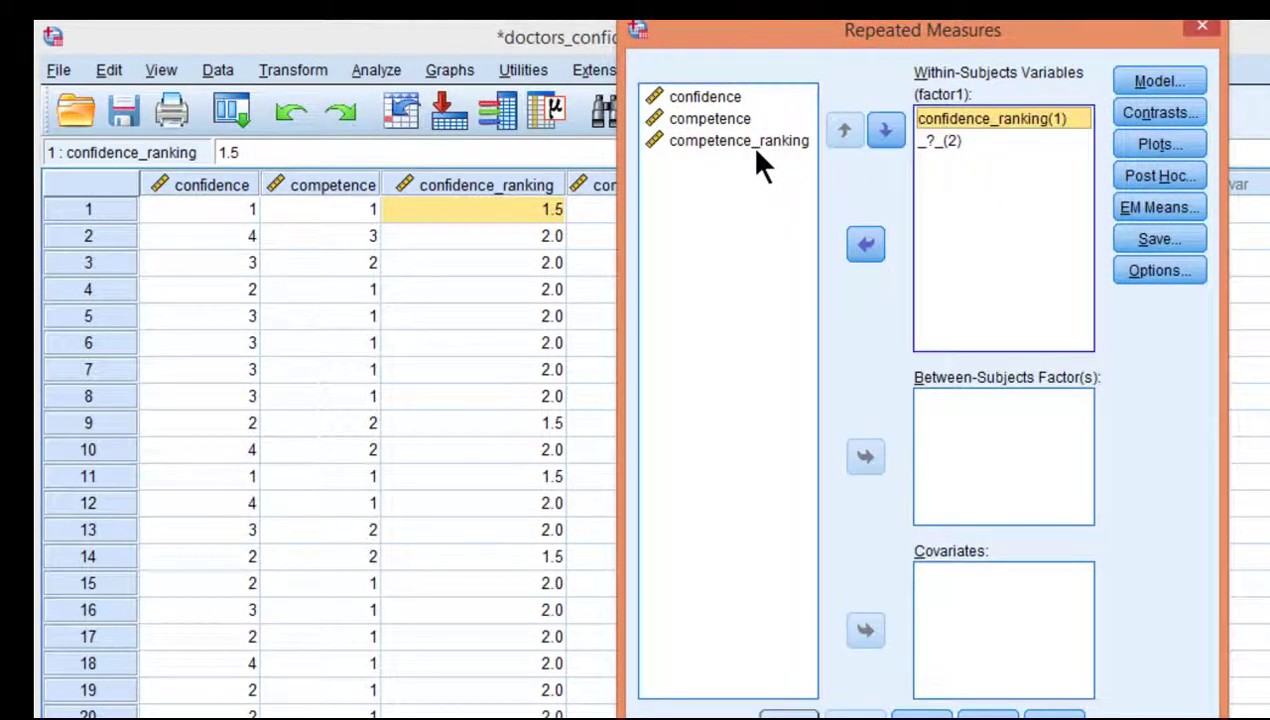
pyautogui.click(752, 146)
pyautogui.click(862, 246)
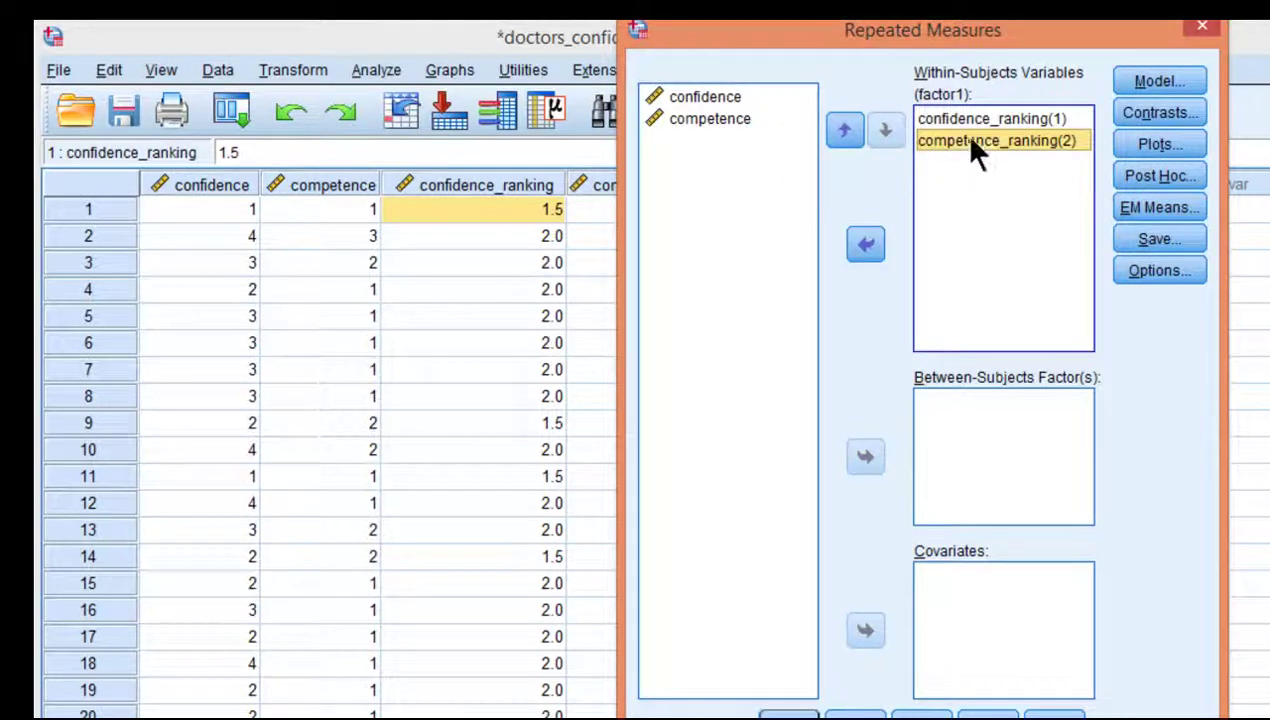
# In Options, enable Descriptive statistics and Estimates of effect size
pyautogui.click(1158, 271)
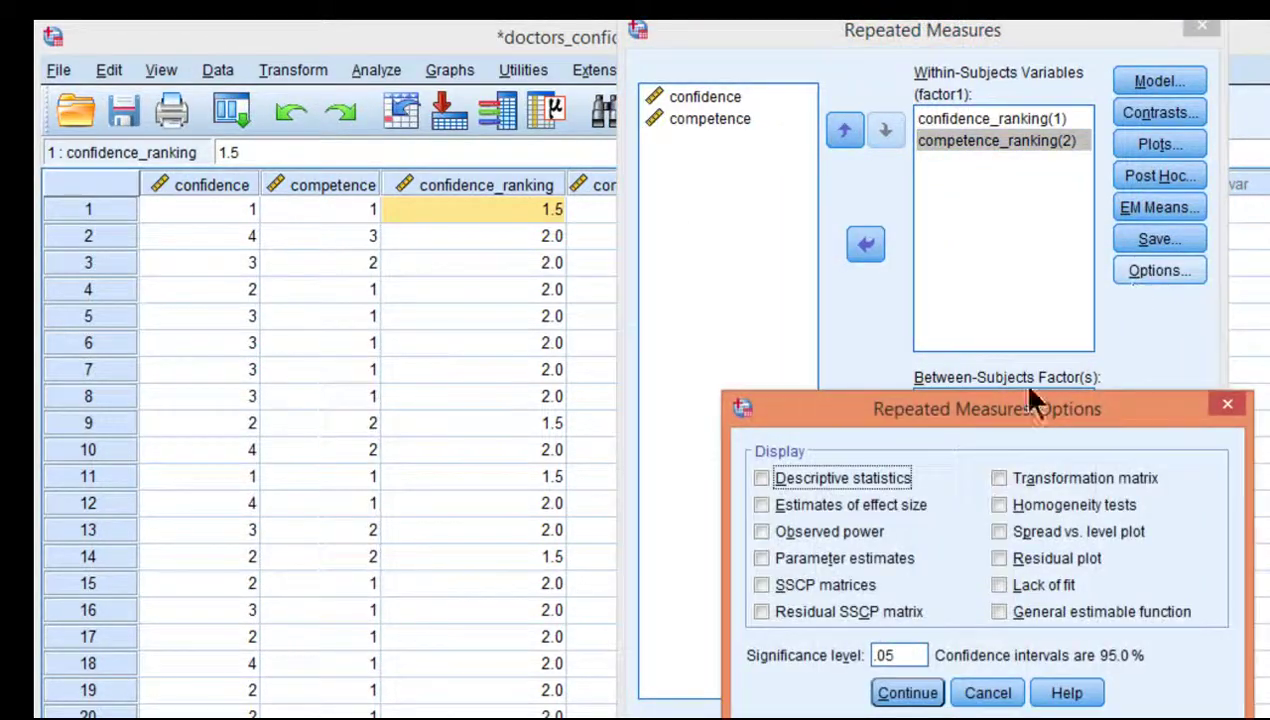
pyautogui.click(850, 480)
pyautogui.click(845, 503)
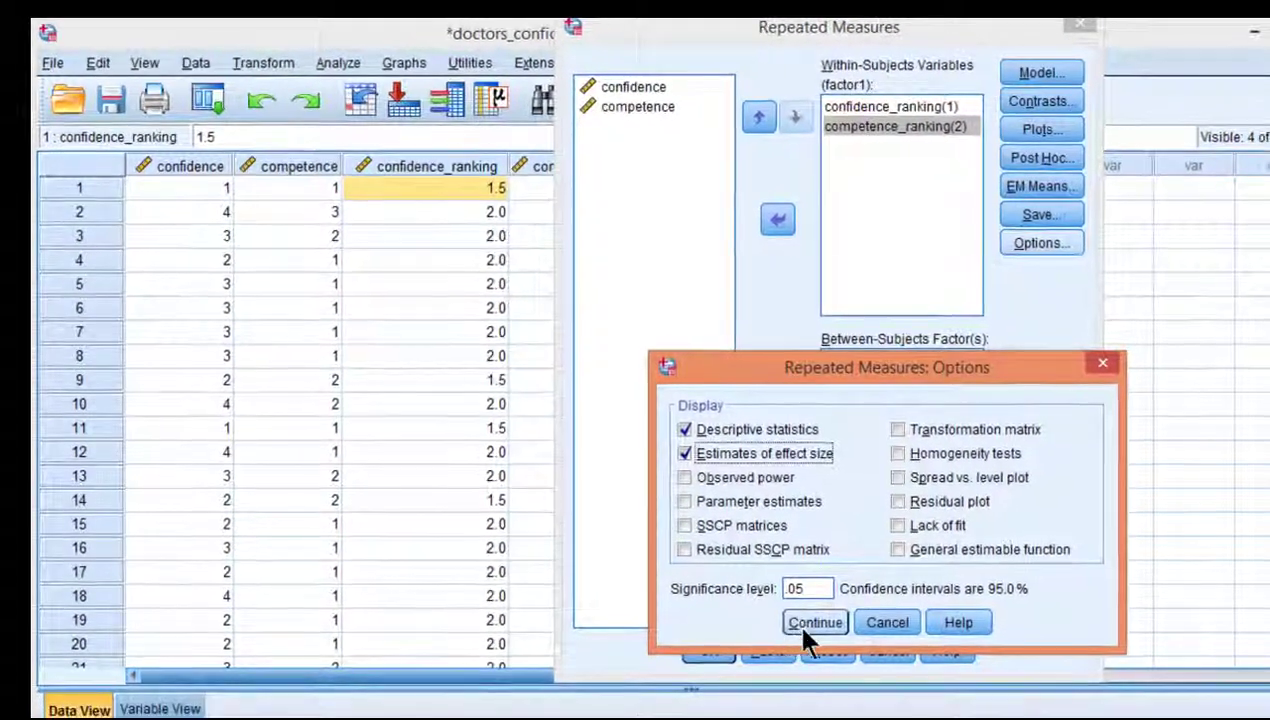
pyautogui.click(902, 689)
# Run the analysis, enlarge the Output Viewer, and view the Descriptive Statistics table
pyautogui.click(709, 651)
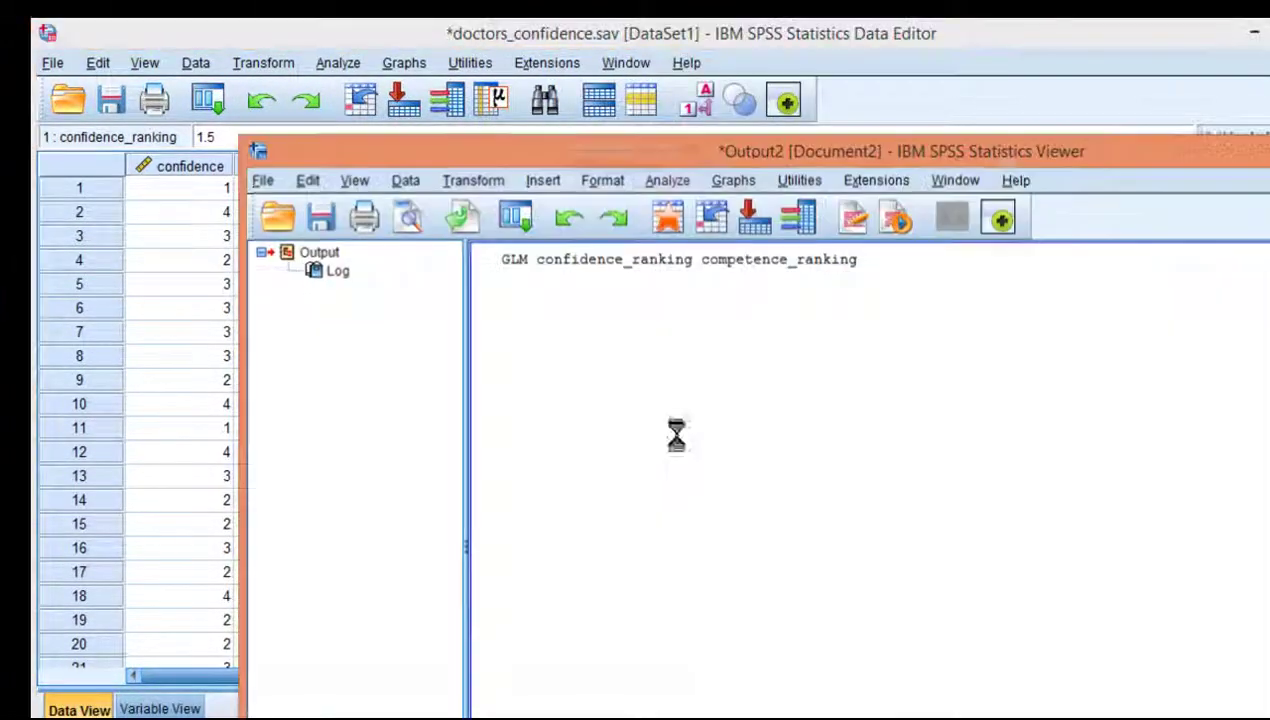
pyautogui.moveTo(629, 152); pyautogui.dragTo(441, 38)
pyautogui.scroll(-2, 754, 488)
pyautogui.click(573, 535)
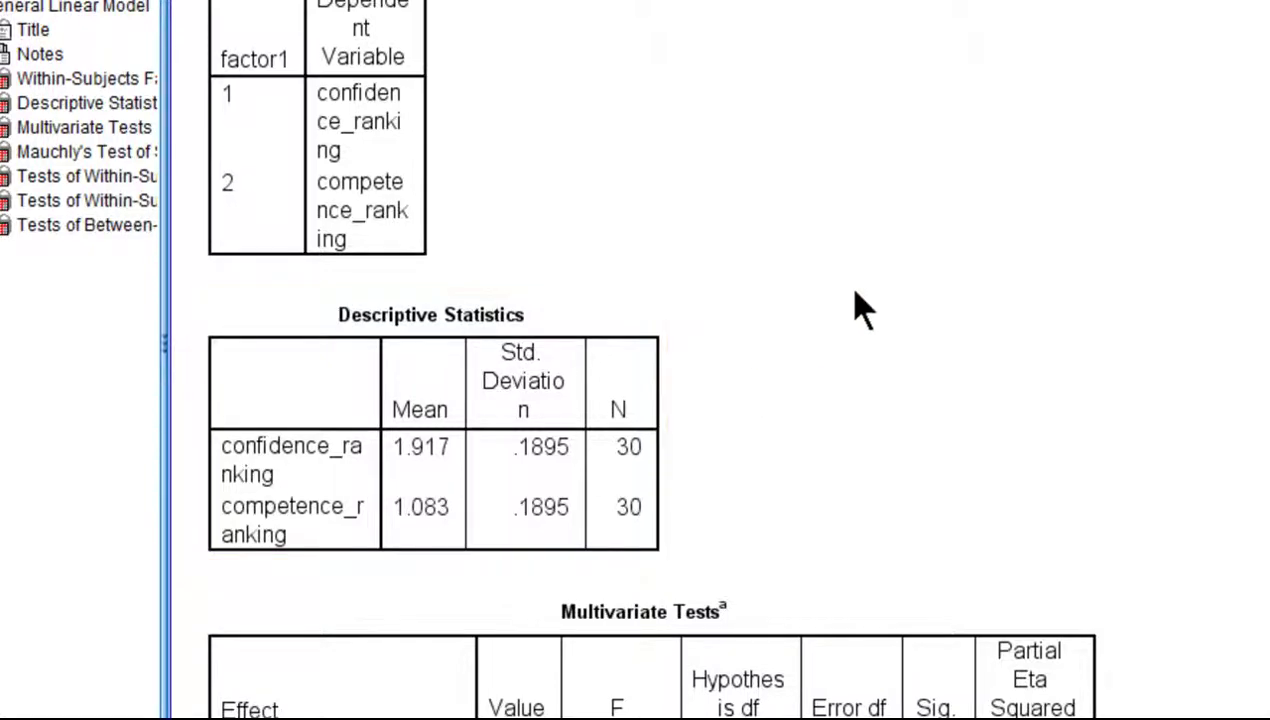
# Scroll past Mauchly's Test of Sphericity to the Tests of Within-Subjects Effects table
pyautogui.scroll(-3, 866, 370)
pyautogui.scroll(-8, 873, 385)
pyautogui.click(567, 454)
pyautogui.scroll(-5, 624, 340)
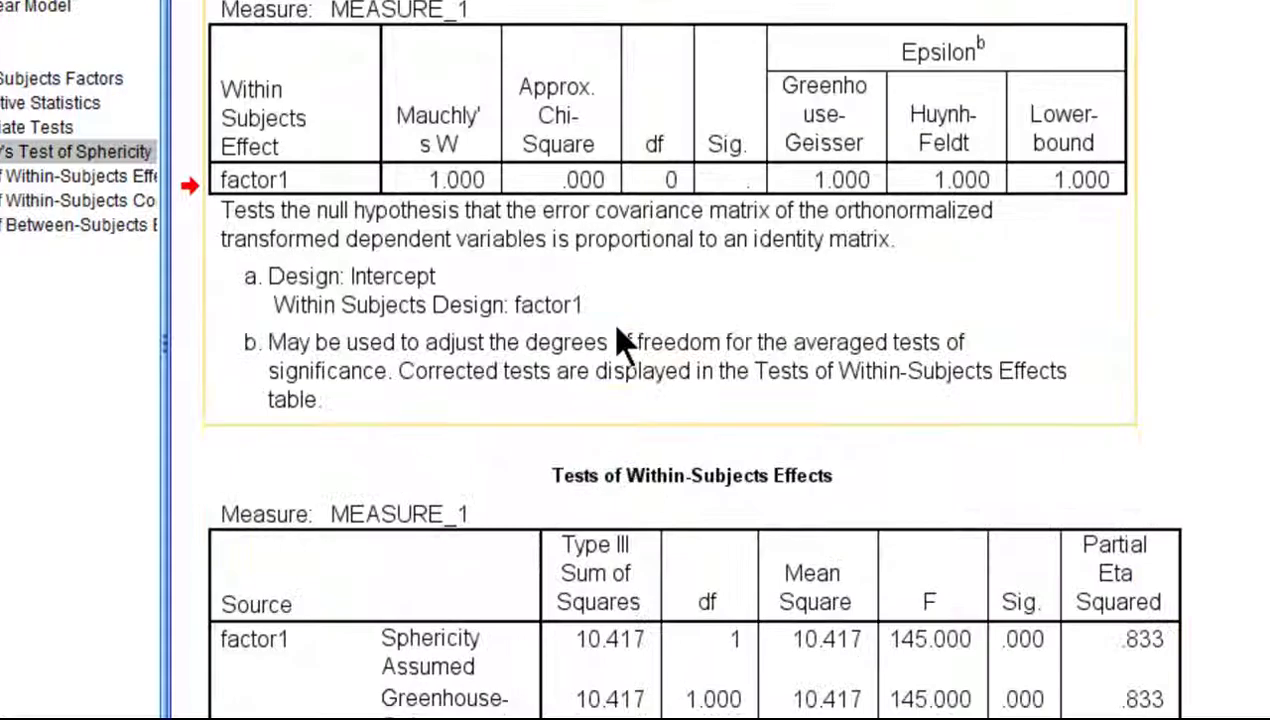
pyautogui.scroll(-9, 766, 226)
pyautogui.click(766, 226)
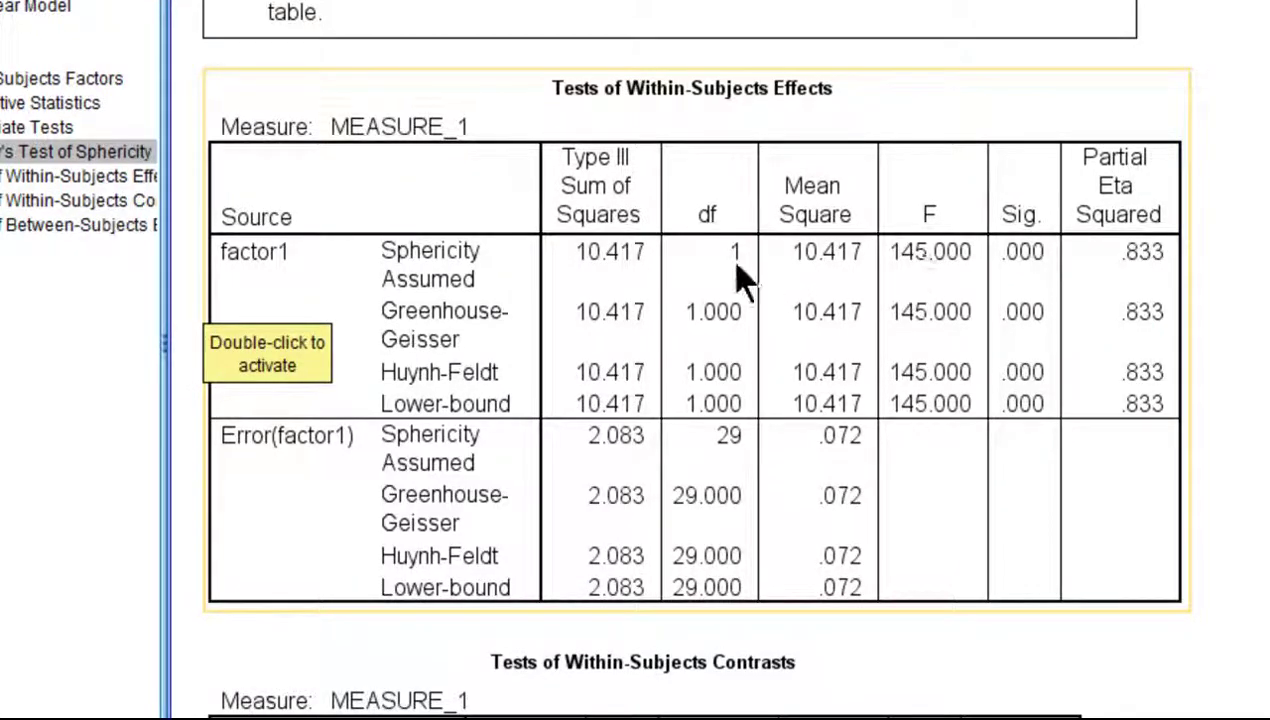
# Format the Sphericity Assumed Sig. cell to show 10 decimals via Cell Properties
pyautogui.doubleClick(1015, 276)
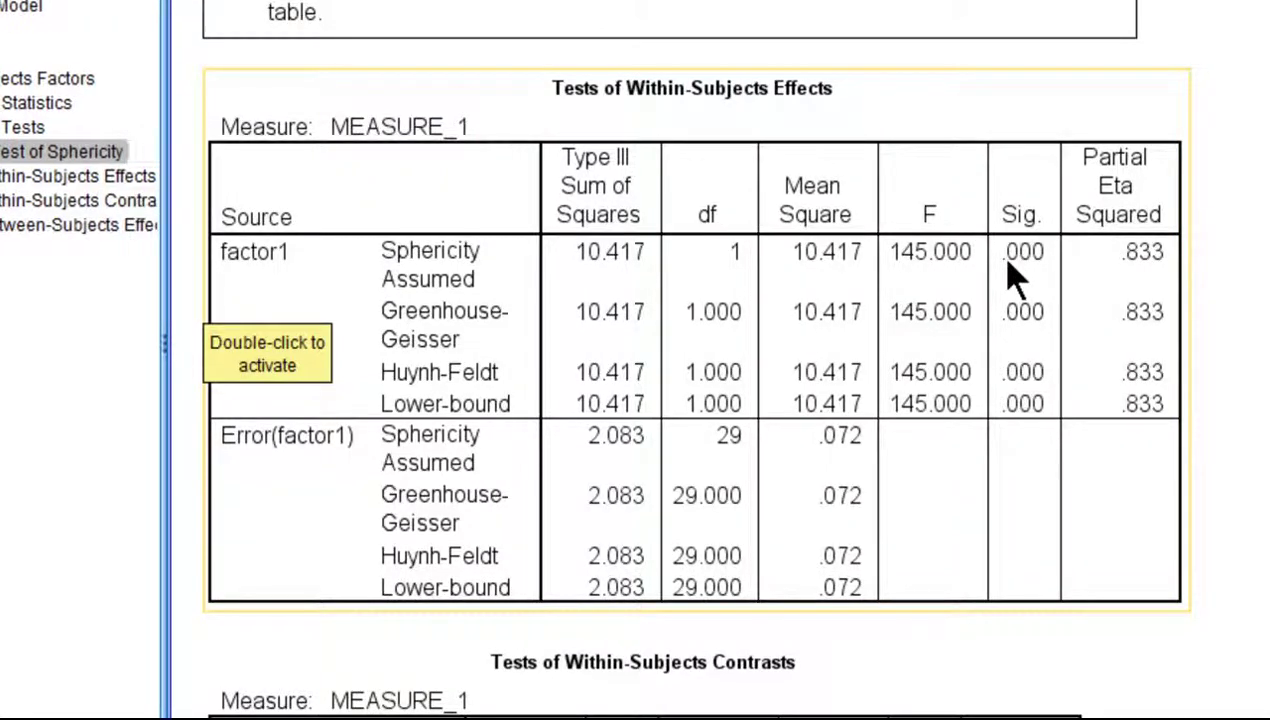
pyautogui.rightClick(1015, 278)
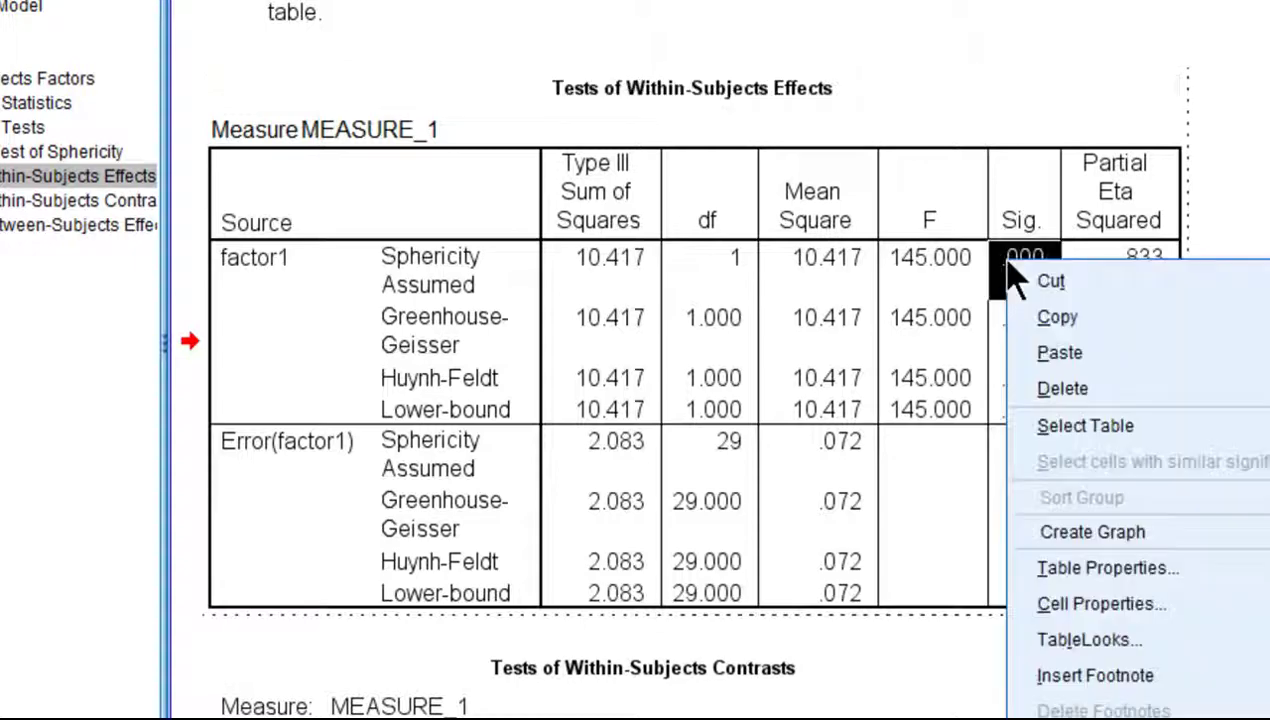
pyautogui.click(1070, 605)
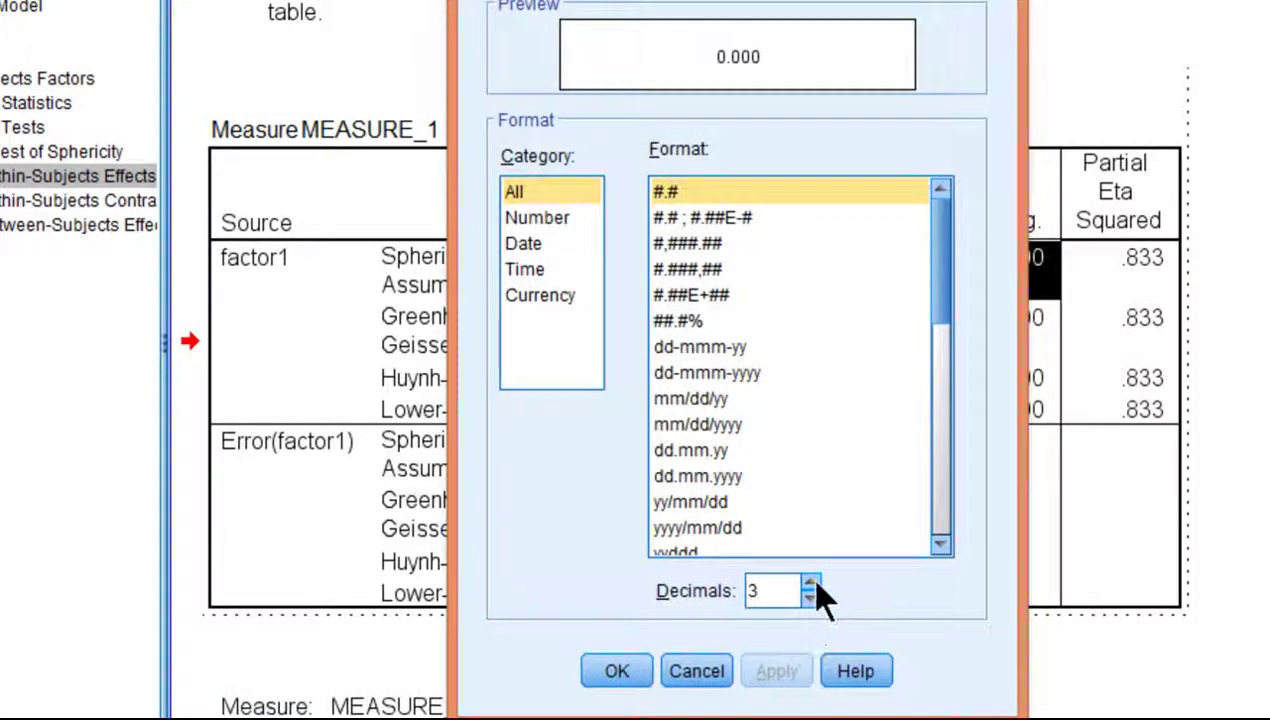
pyautogui.click(810, 584)
pyautogui.write('10')
pyautogui.press('Return')
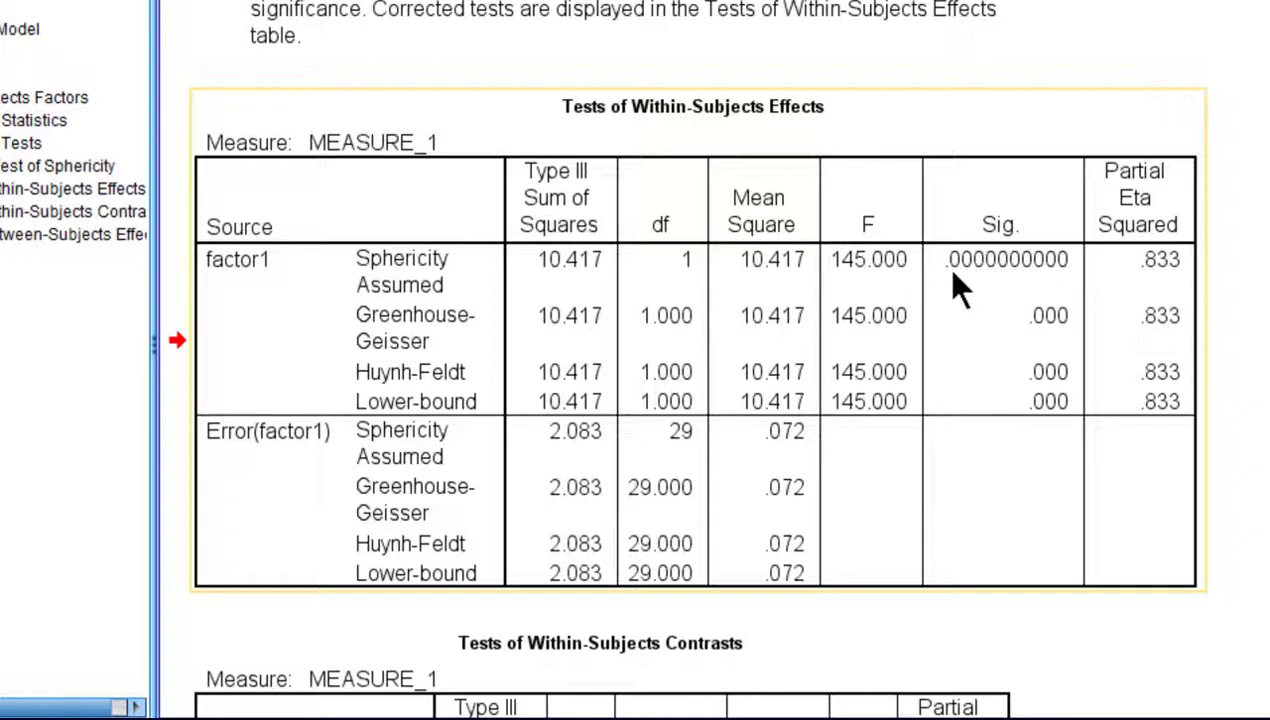
pyautogui.click(602, 66)
pyautogui.click(1072, 277)
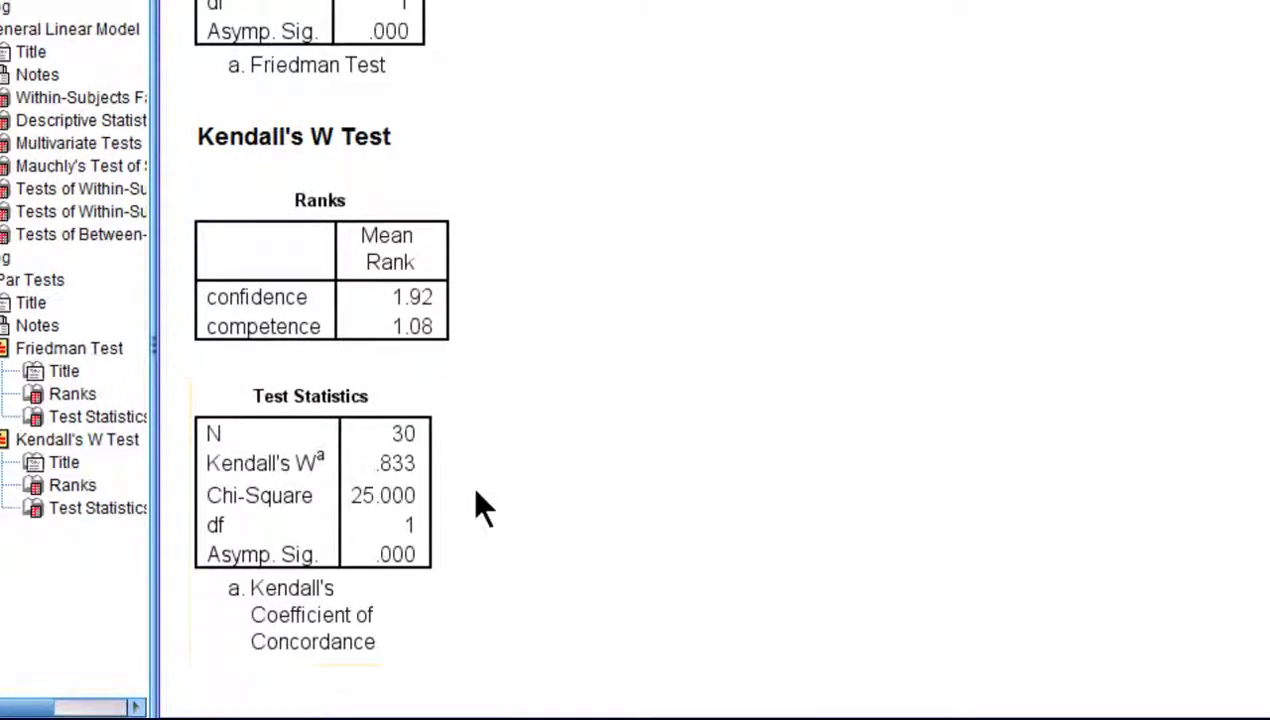
pyautogui.click(381, 486)
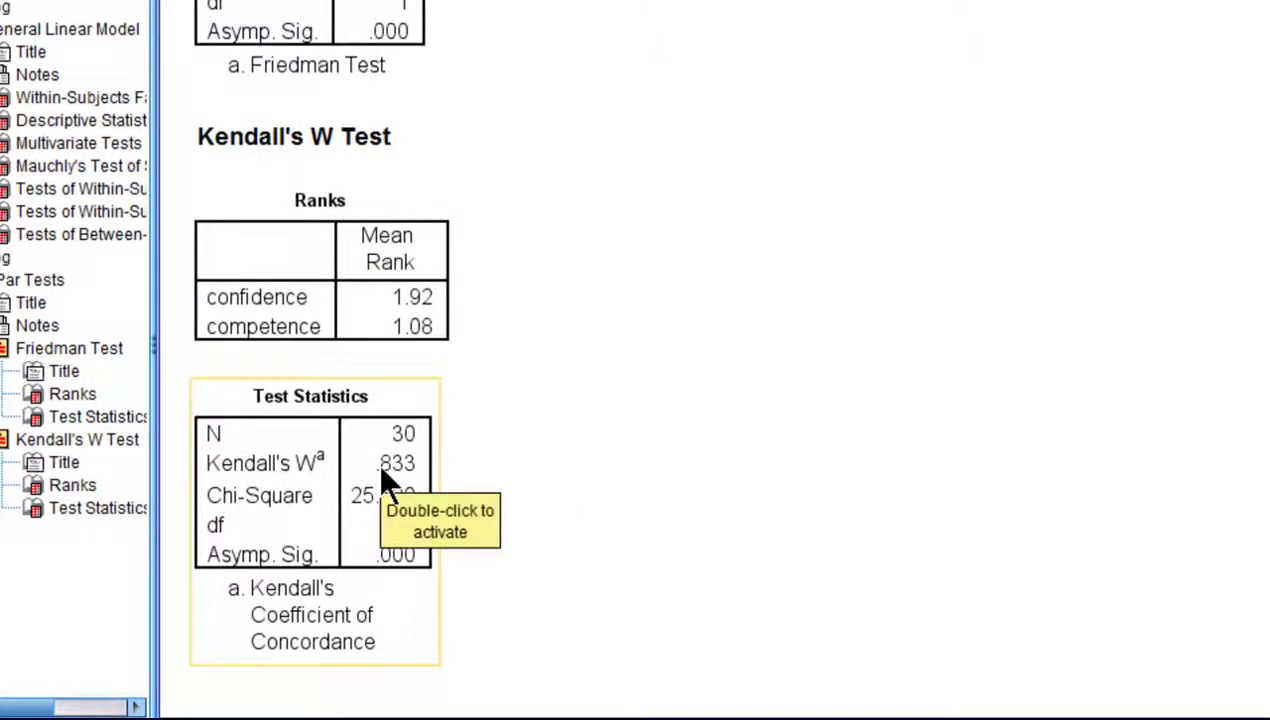
pyautogui.click(748, 483)
pyautogui.click(383, 476)
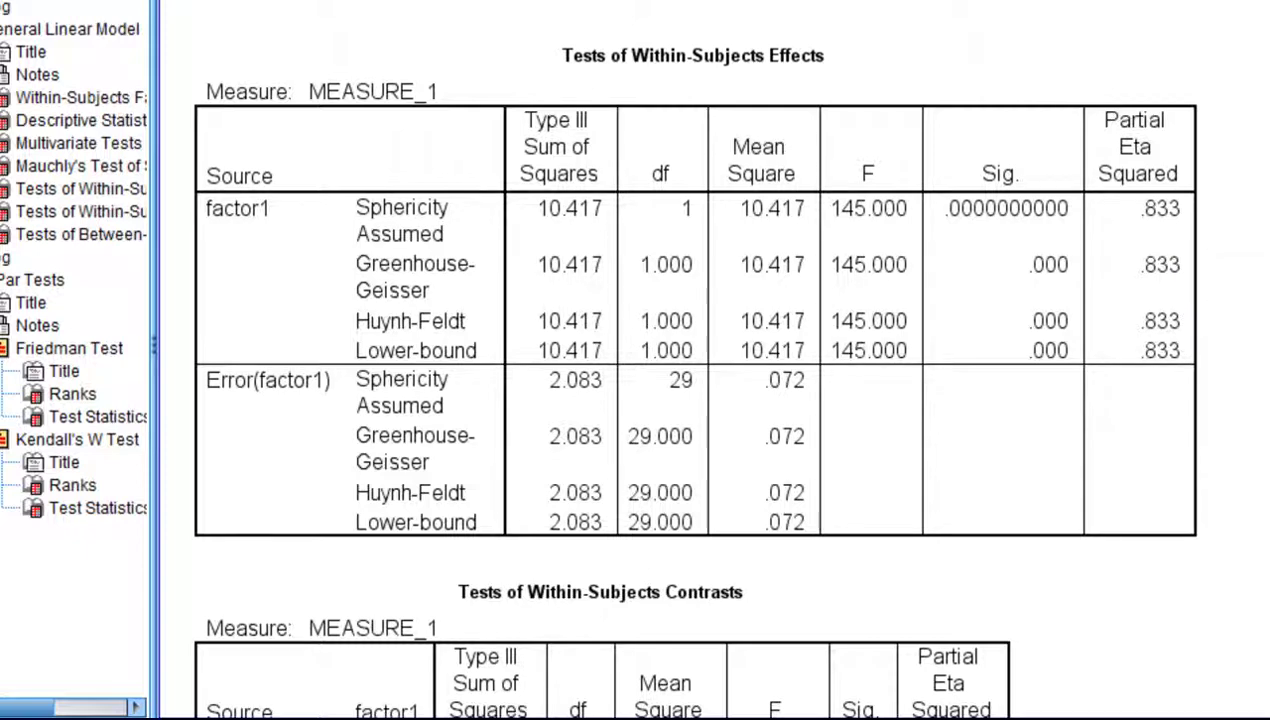
pyautogui.click(1190, 245)
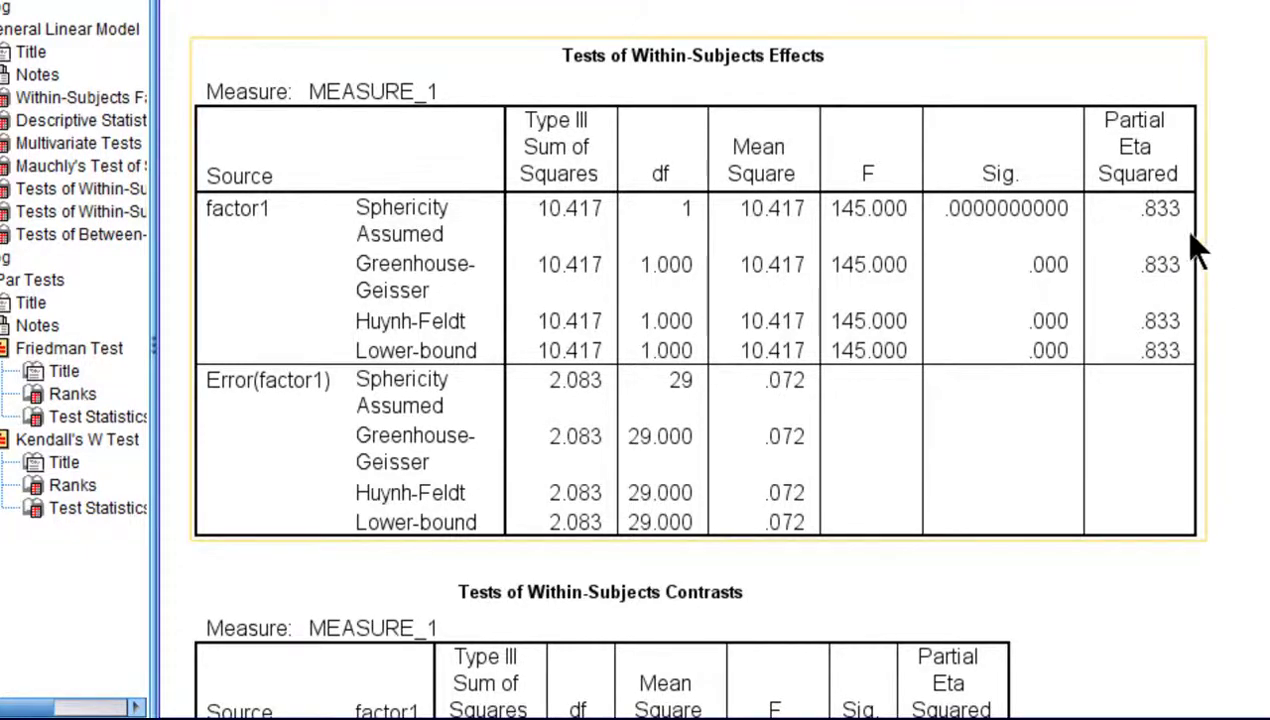
pyautogui.scroll(-15, 1071, 347)
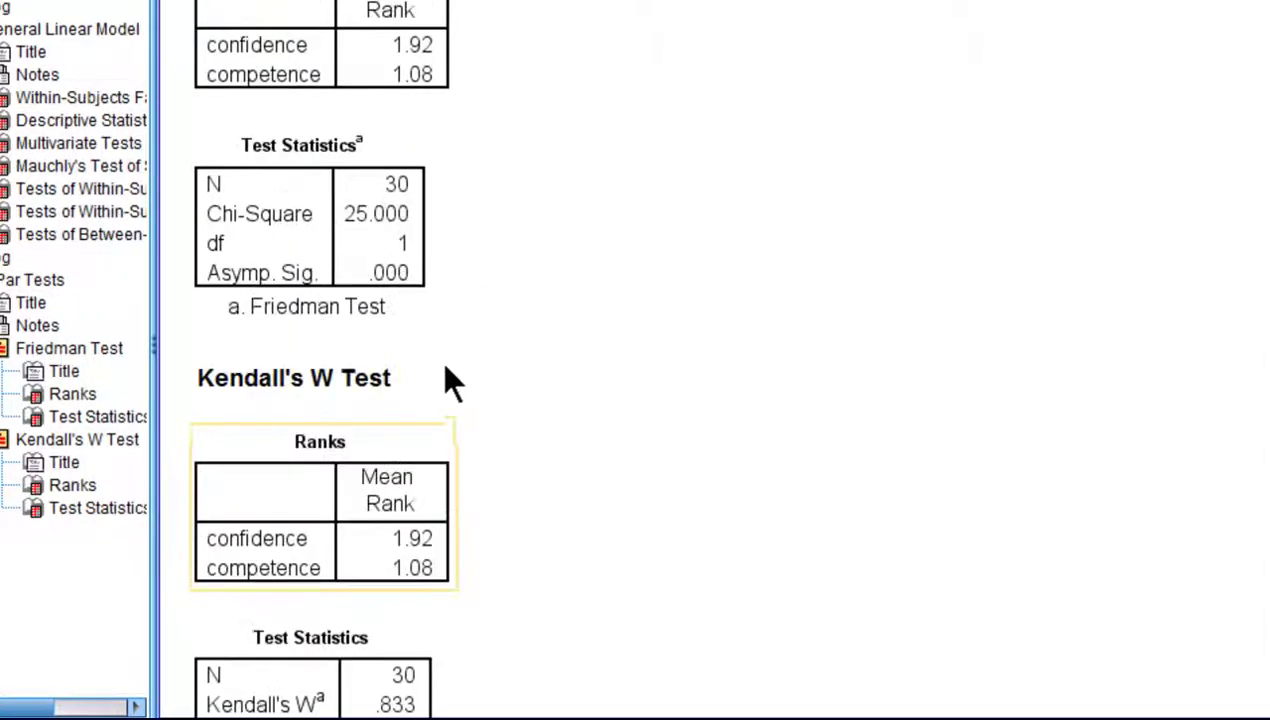
pyautogui.click(352, 204)
pyautogui.scroll(-3, 352, 204)
pyautogui.click(363, 241)
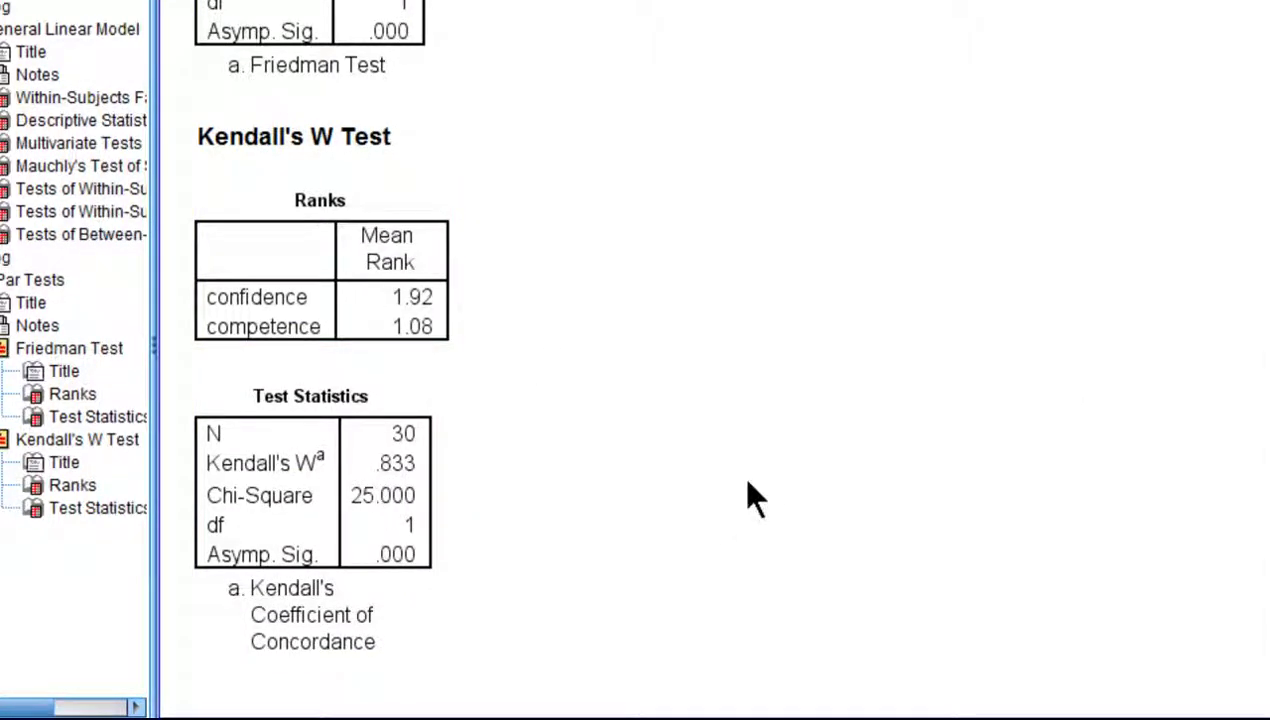
pyautogui.scroll(10, 747, 485)
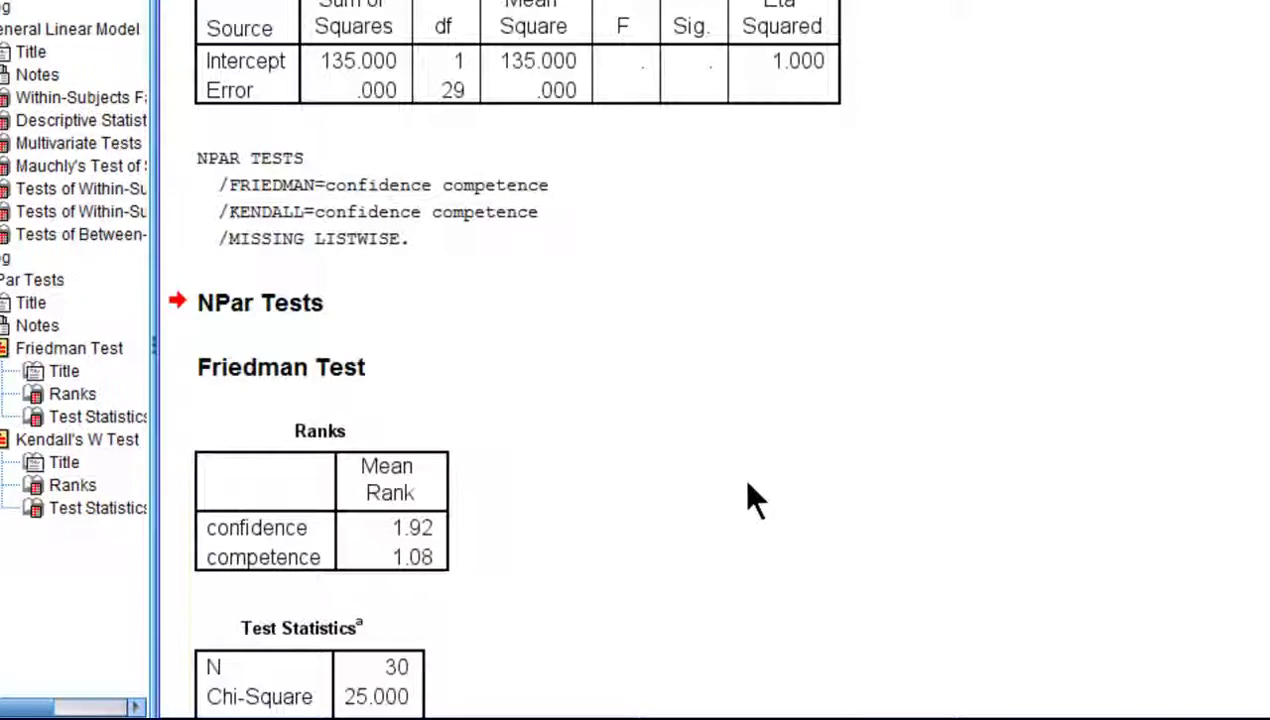
pyautogui.scroll(5, 748, 484)
pyautogui.click(745, 482)
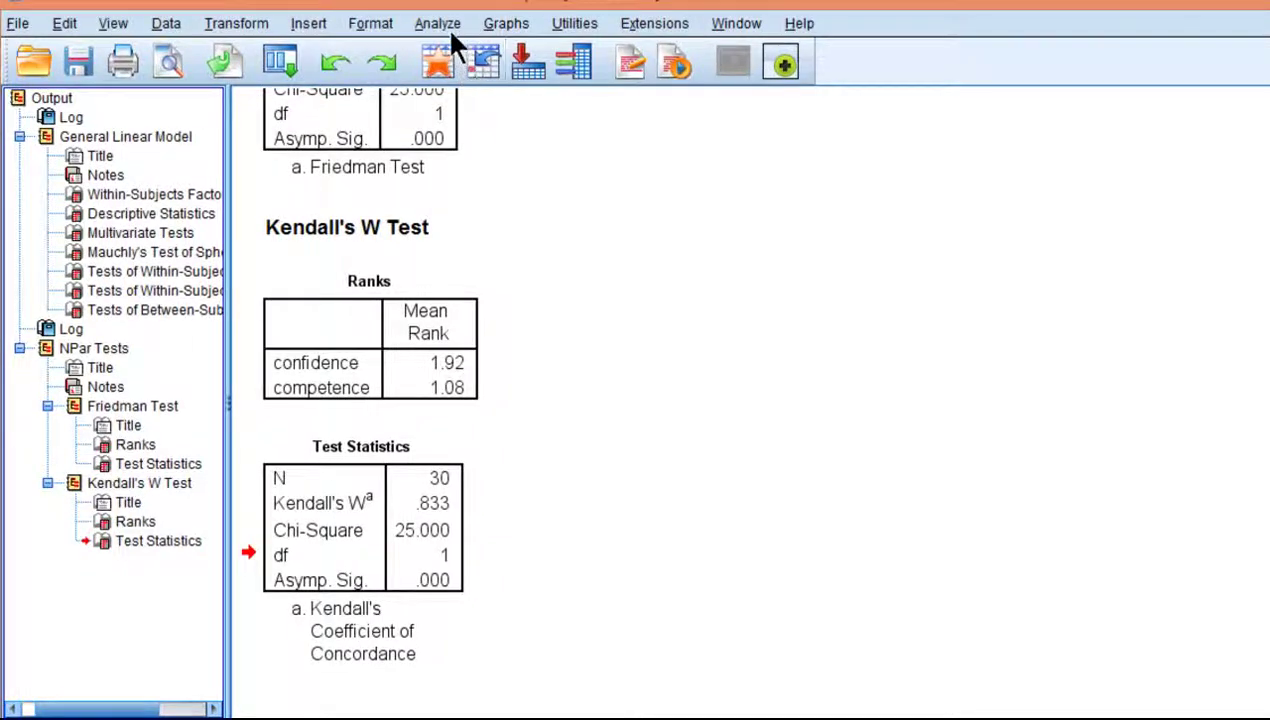
# Run a Paired-Samples T Test with confidence_ranking and competence_ranking as Pair 1
pyautogui.click(440, 24)
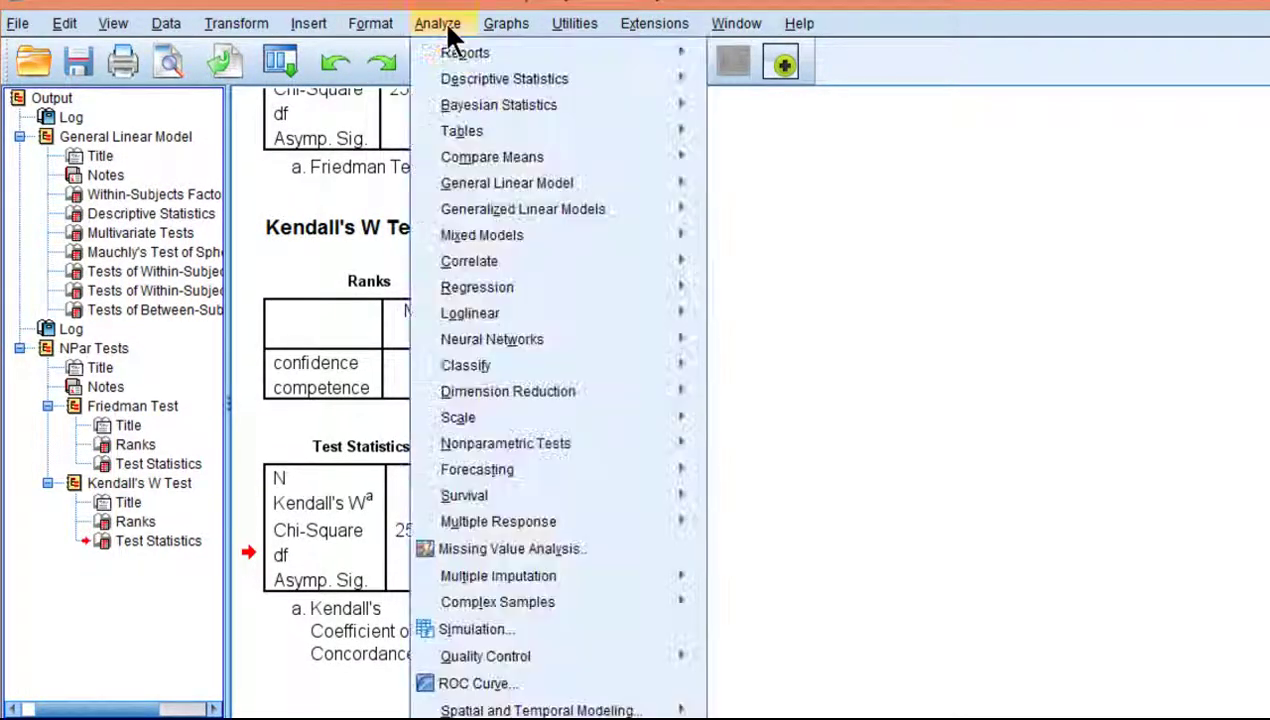
pyautogui.moveTo(595, 164)
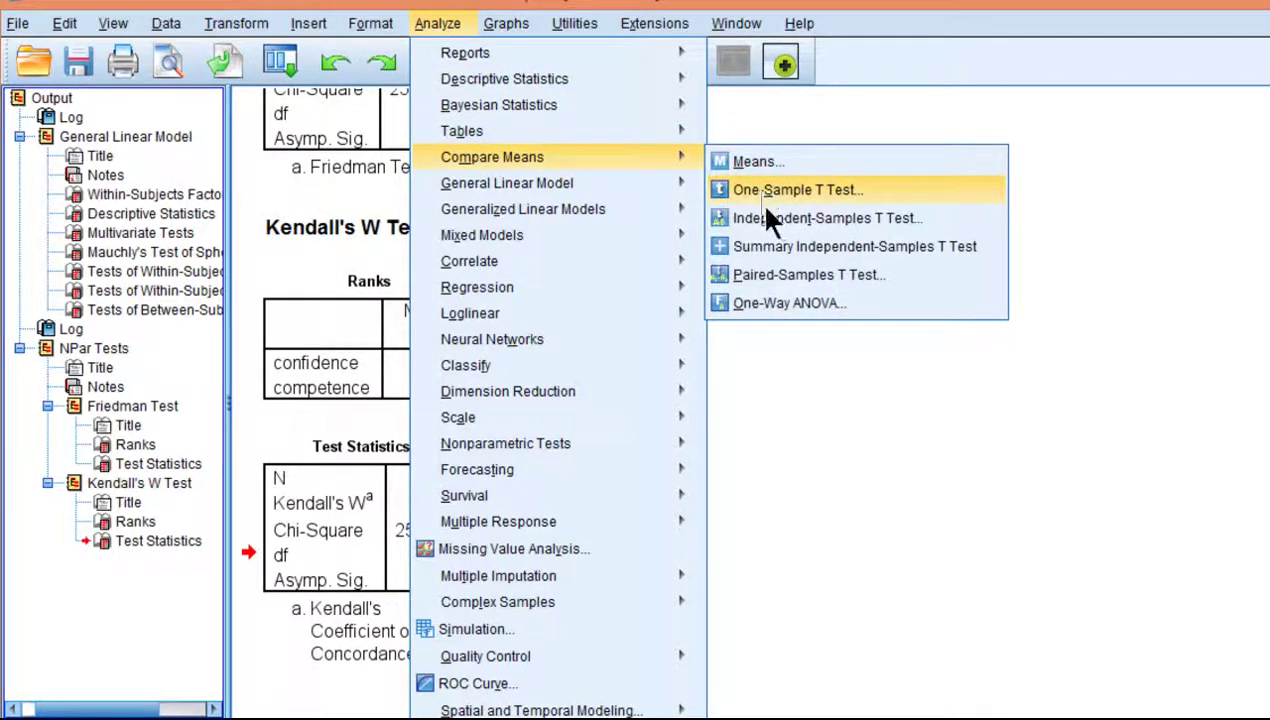
pyautogui.click(778, 276)
pyautogui.click(400, 301)
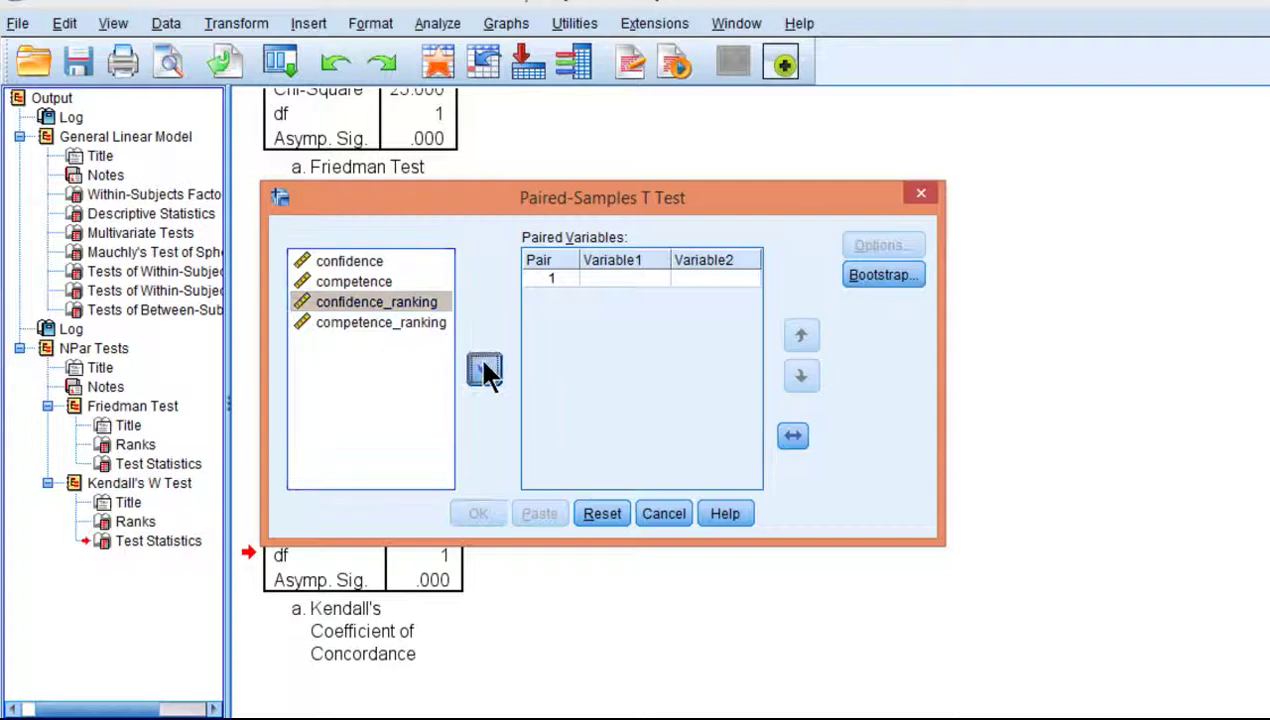
pyautogui.click(485, 372)
pyautogui.click(411, 320)
pyautogui.click(484, 372)
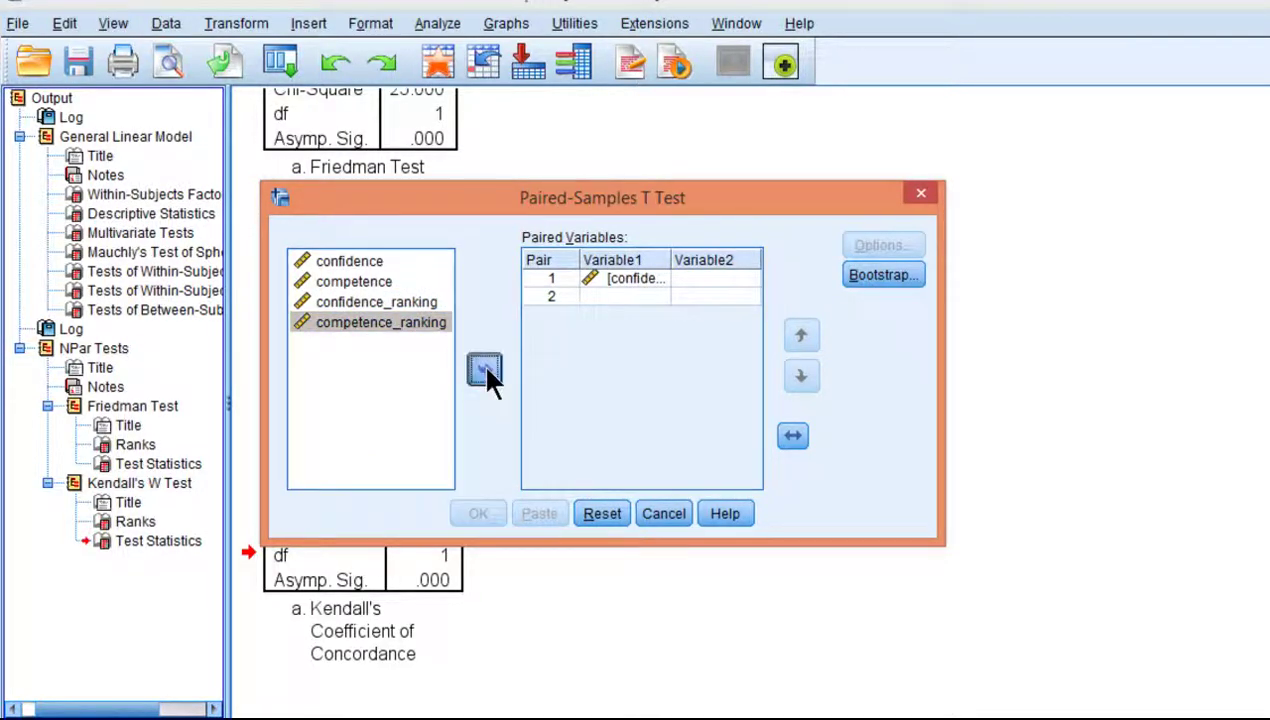
pyautogui.click(476, 515)
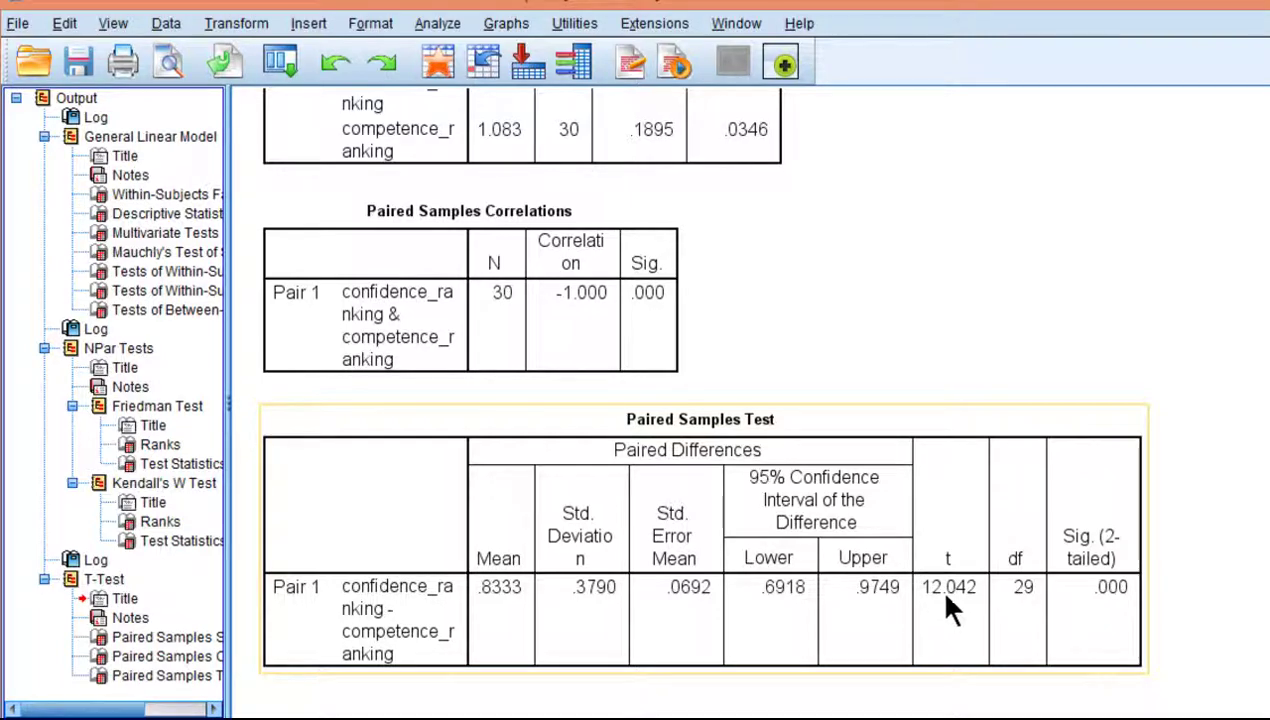
pyautogui.scroll(2, 510, 283)
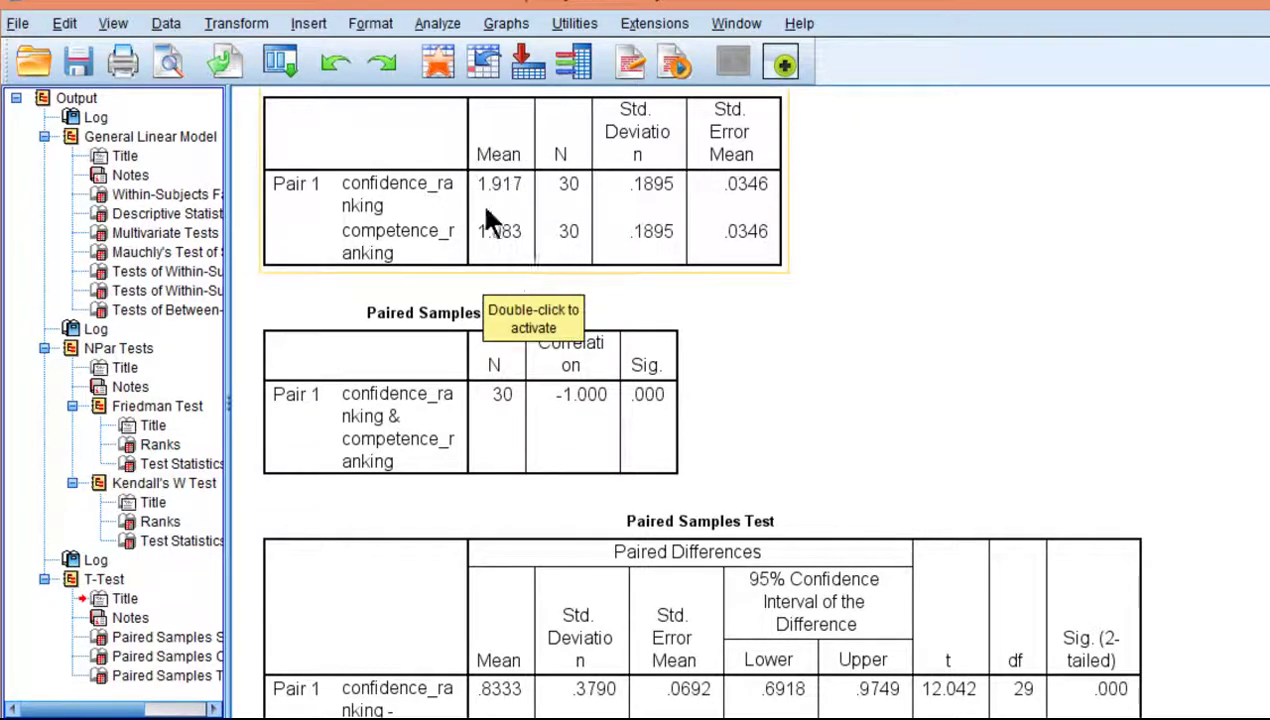
pyautogui.scroll(-2, 913, 510)
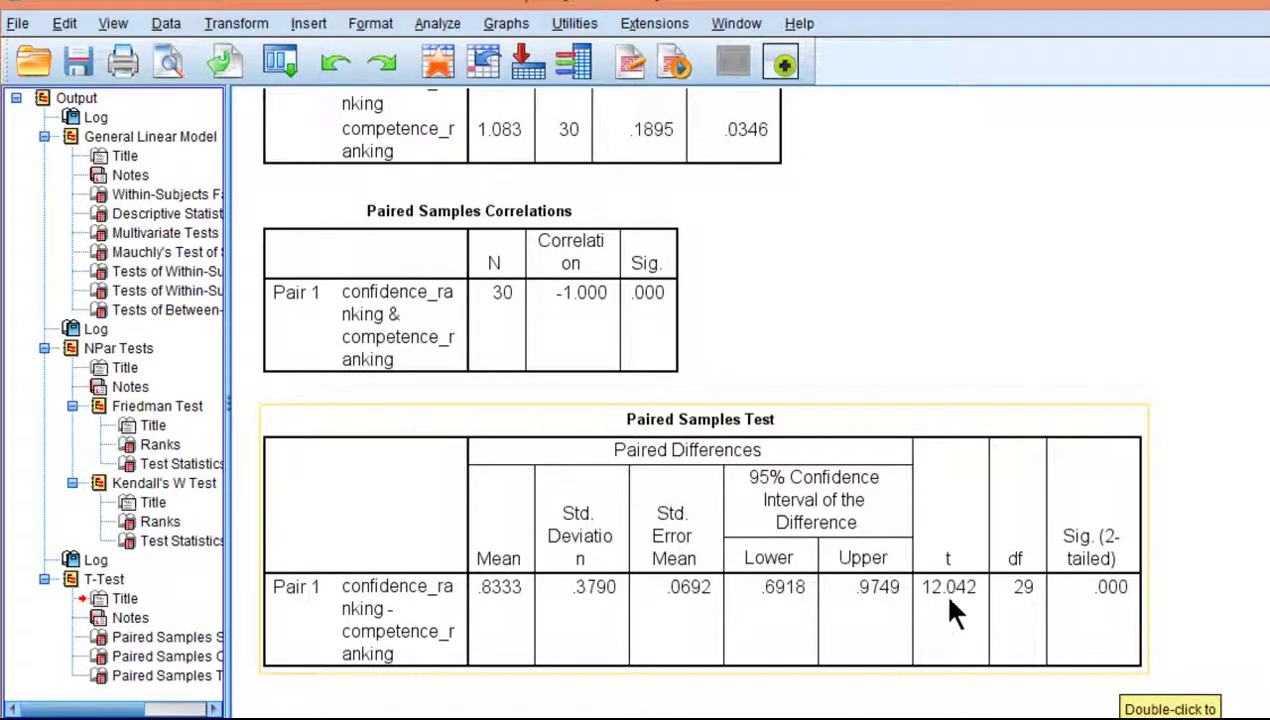
# Clear Calculator and compute 12.042 × 12.042 = 145.009764, correcting a mistyped digit
pyautogui.hotkey('alt', 'Tab')
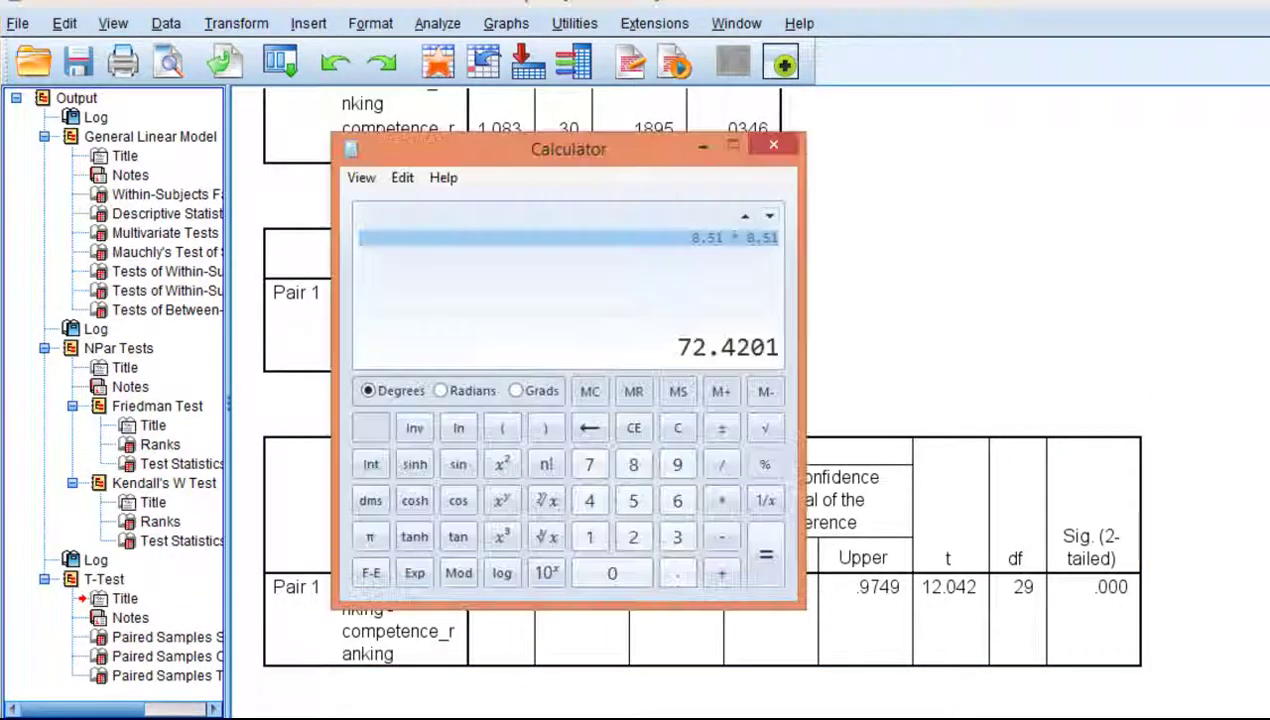
pyautogui.click(679, 425)
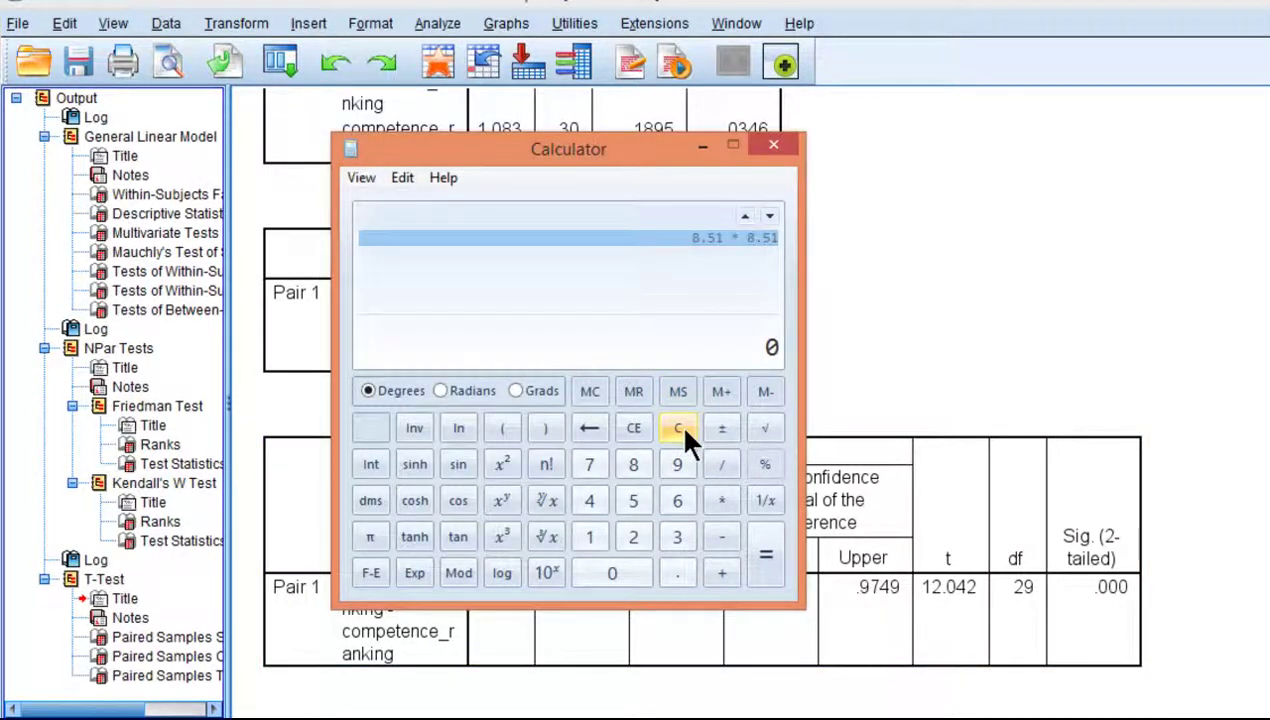
pyautogui.write('12.042 * ')
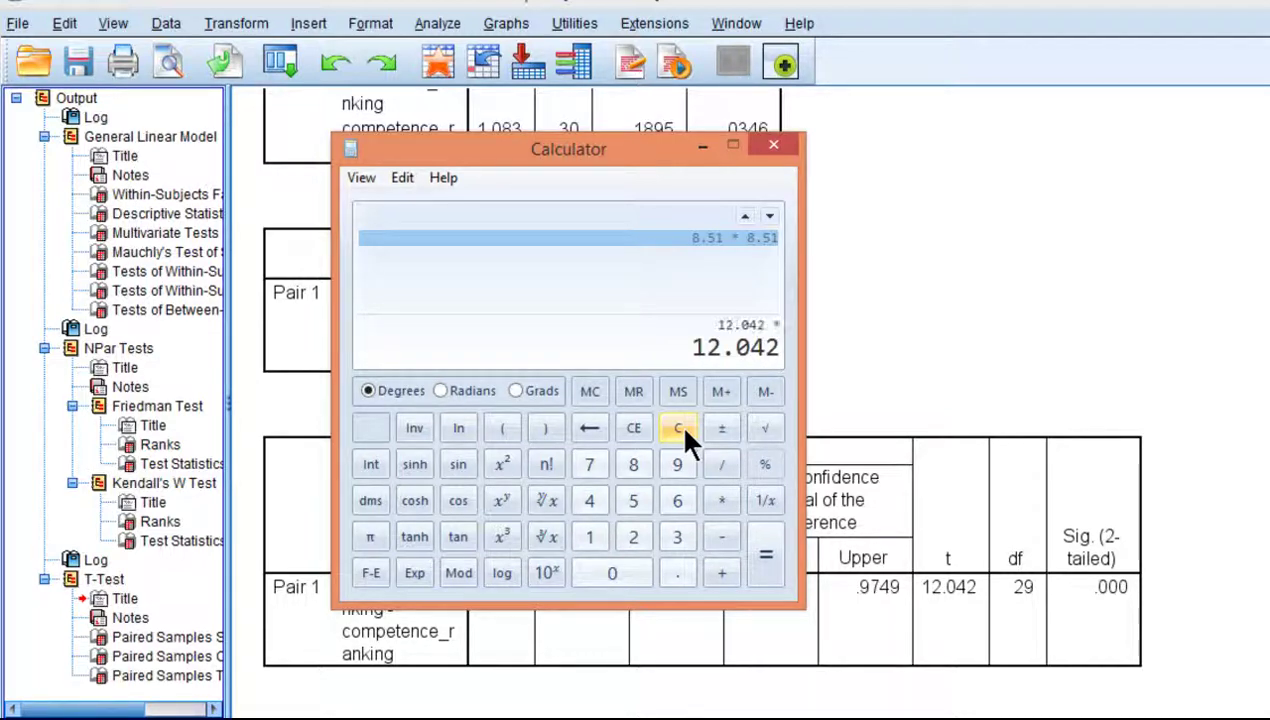
pyautogui.write('12')
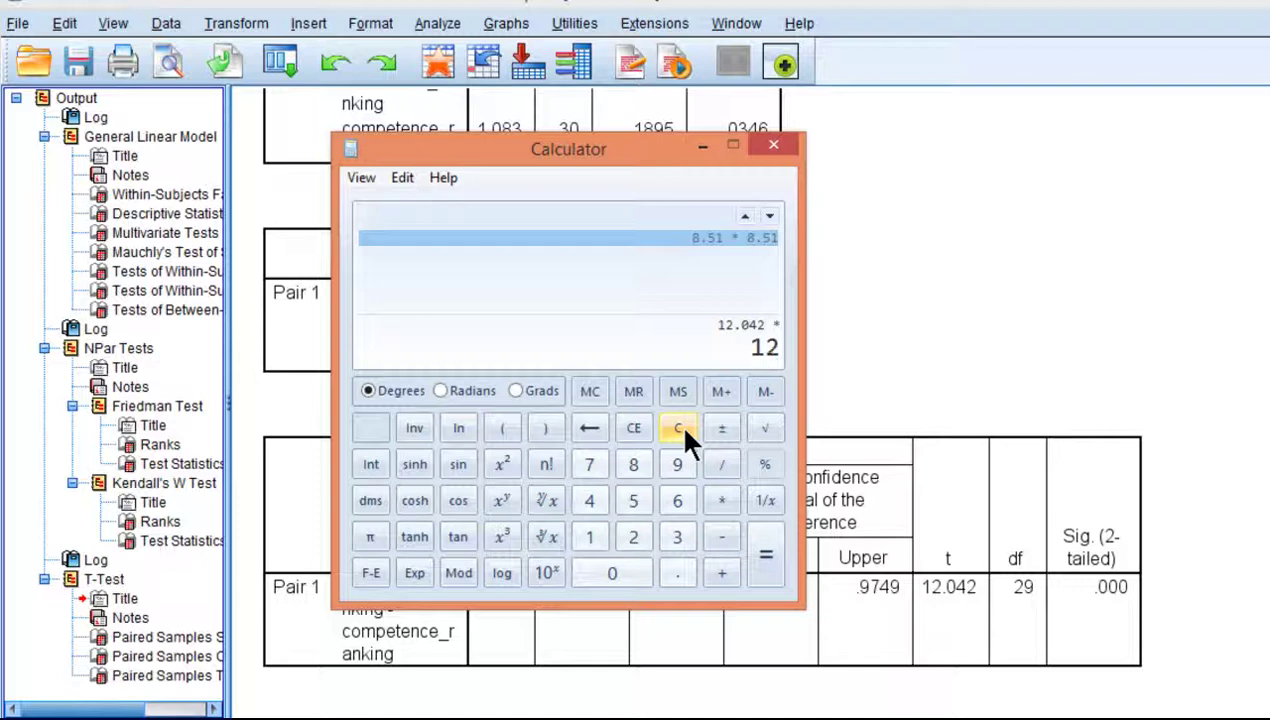
pyautogui.write('.041')
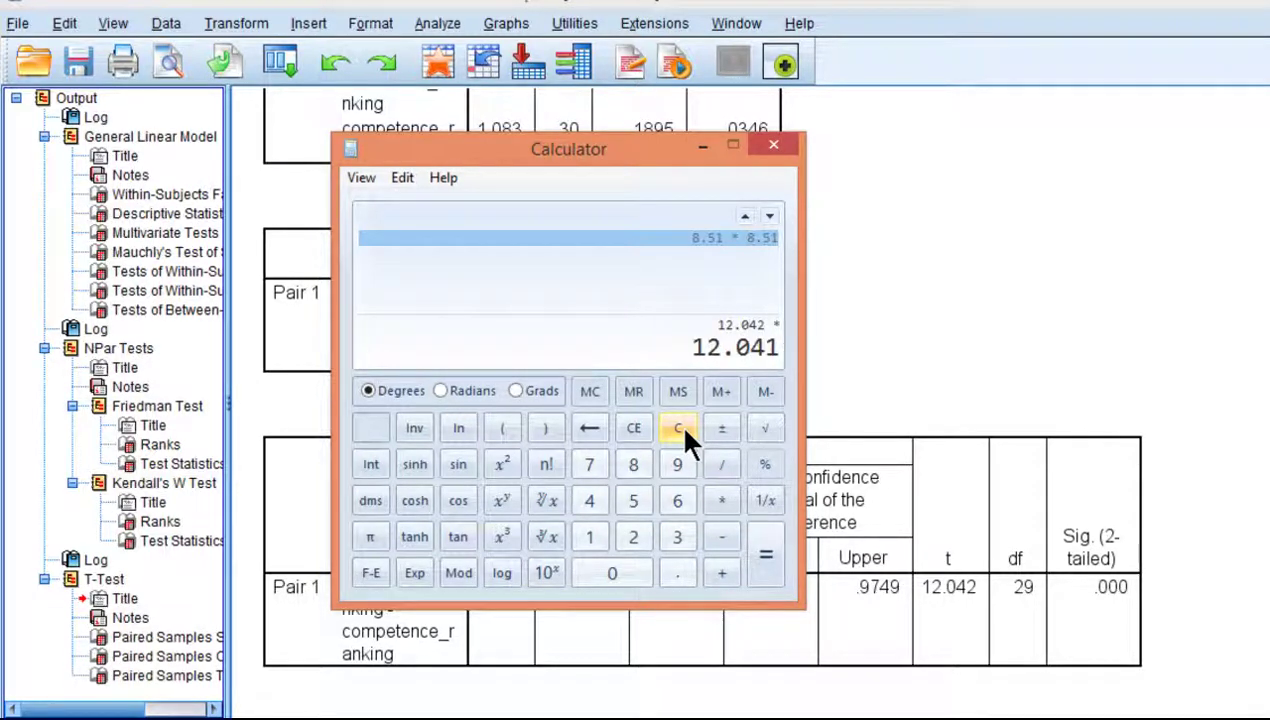
pyautogui.press('BackSpace')
pyautogui.write('2')
pyautogui.press('Return')
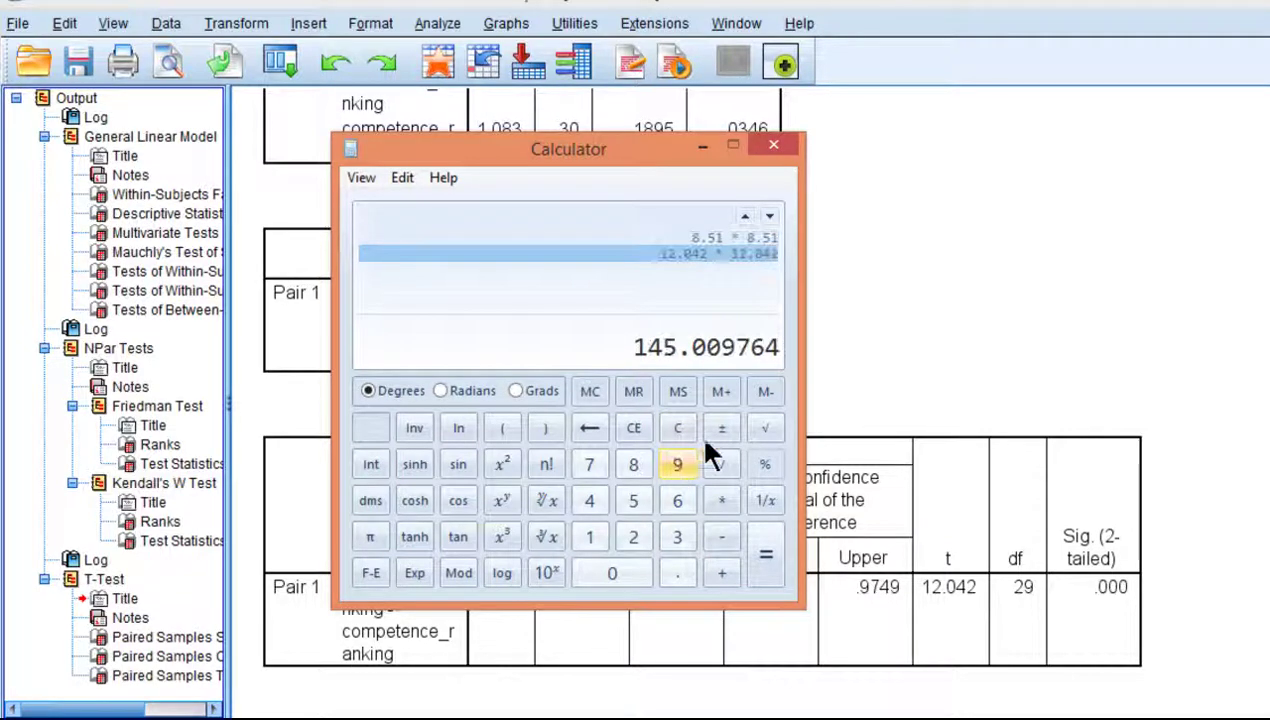
# Back in the SPSS output, compare F=145.000 with the Paired Samples Test's t=12.042
pyautogui.click(900, 356)
pyautogui.scroll(10, 962, 471)
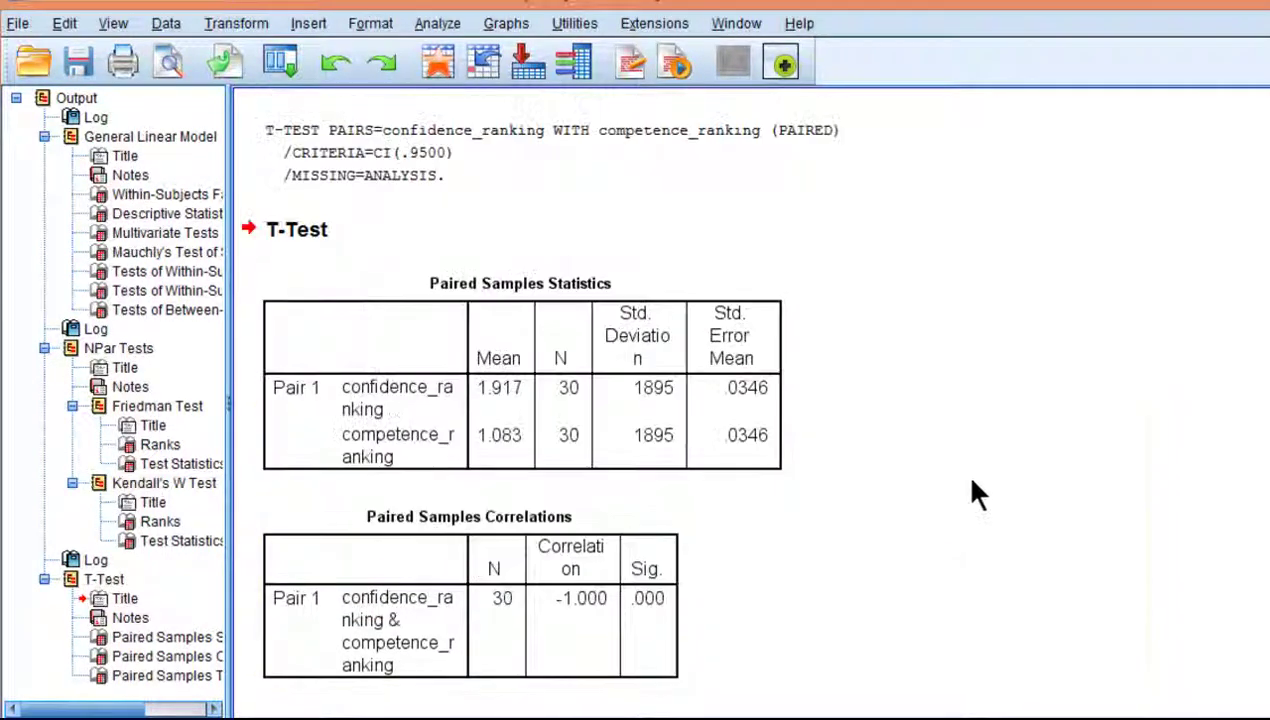
pyautogui.scroll(15, 970, 492)
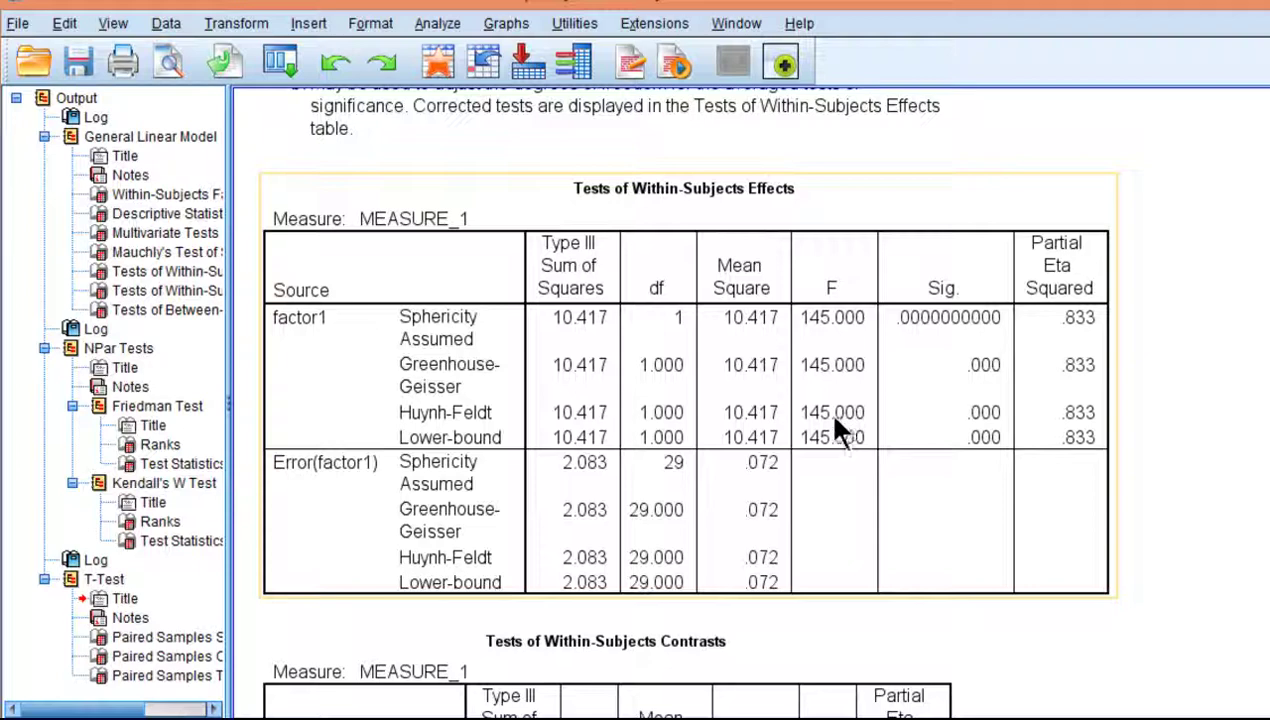
pyautogui.click(771, 354)
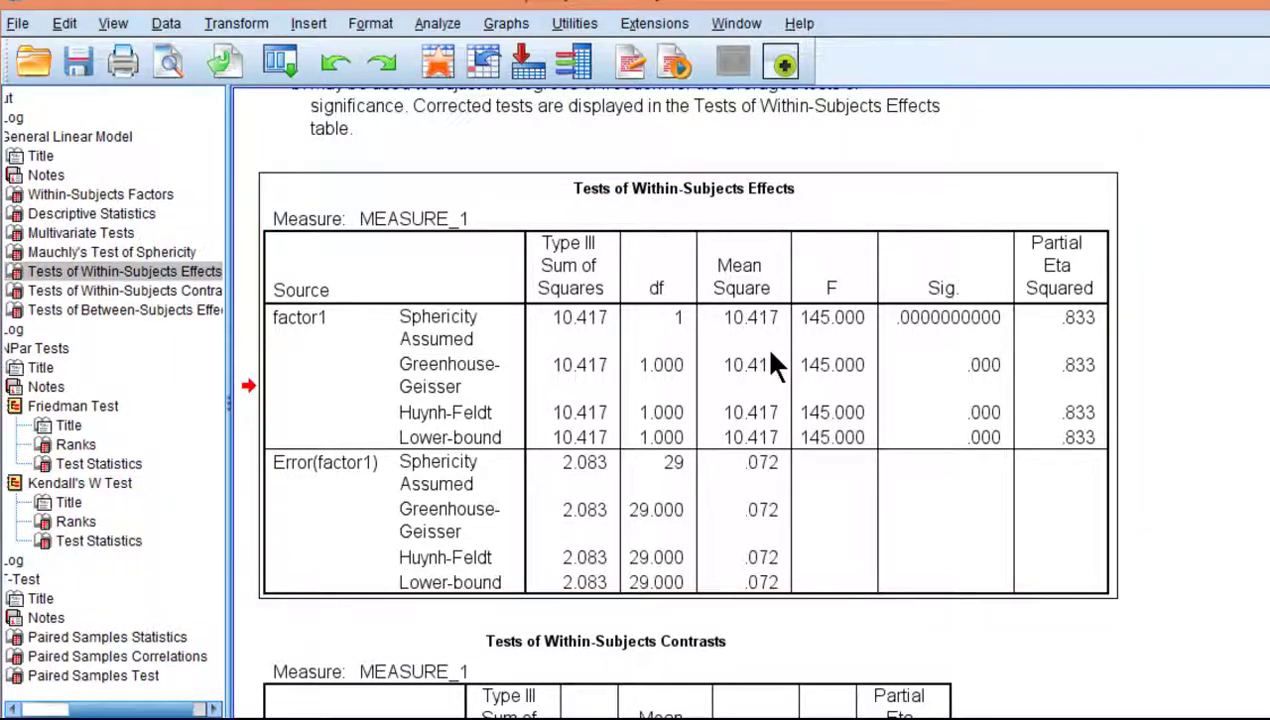
pyautogui.scroll(-15, 878, 368)
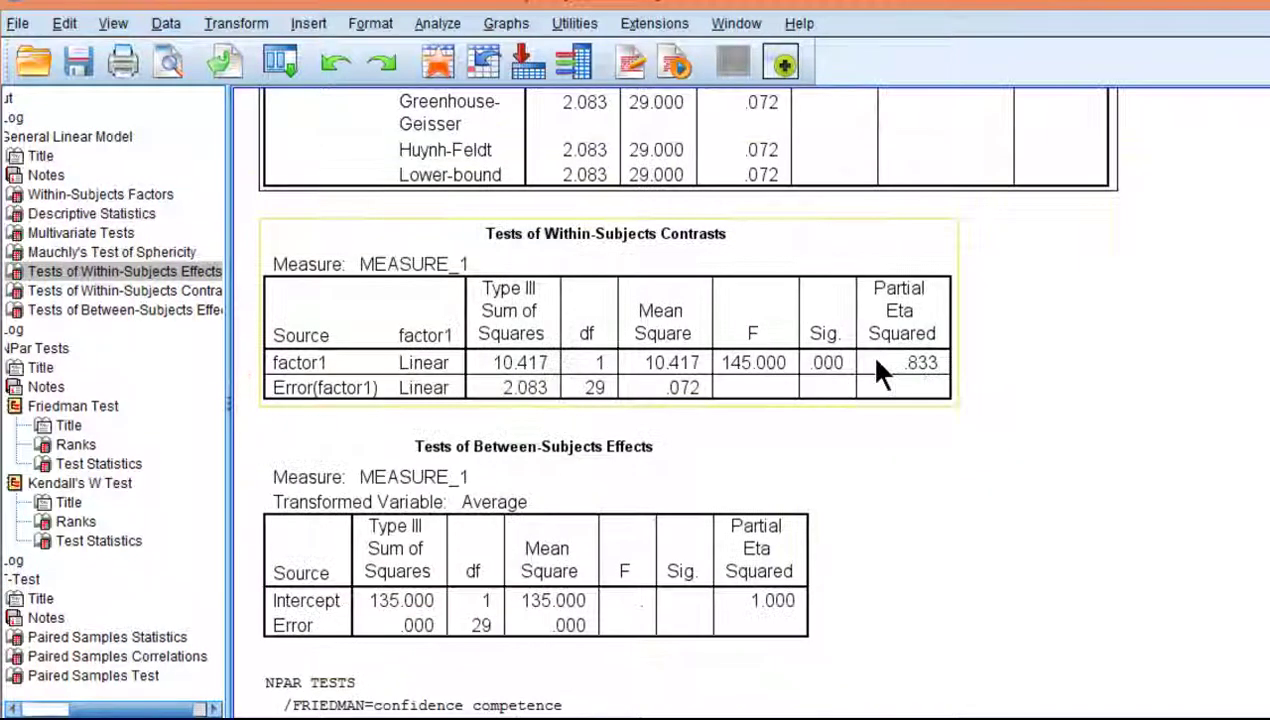
pyautogui.scroll(-1, 878, 386)
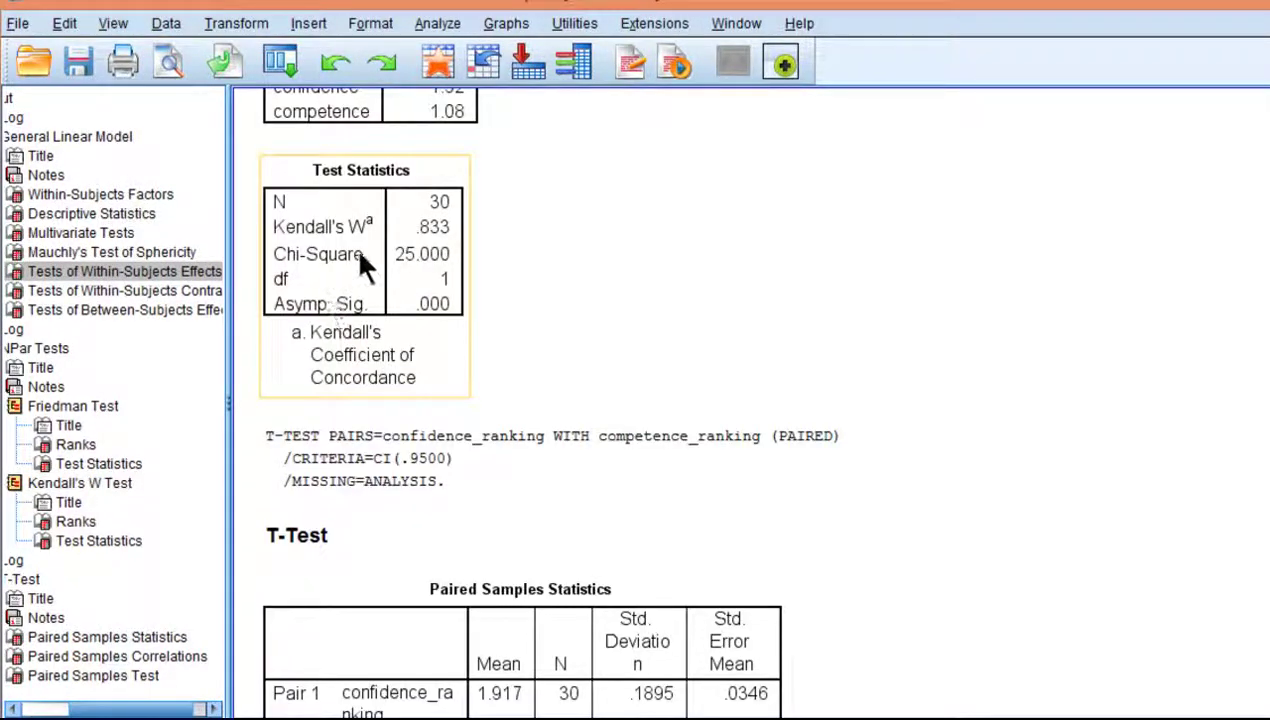
pyautogui.scroll(2, 470, 400)
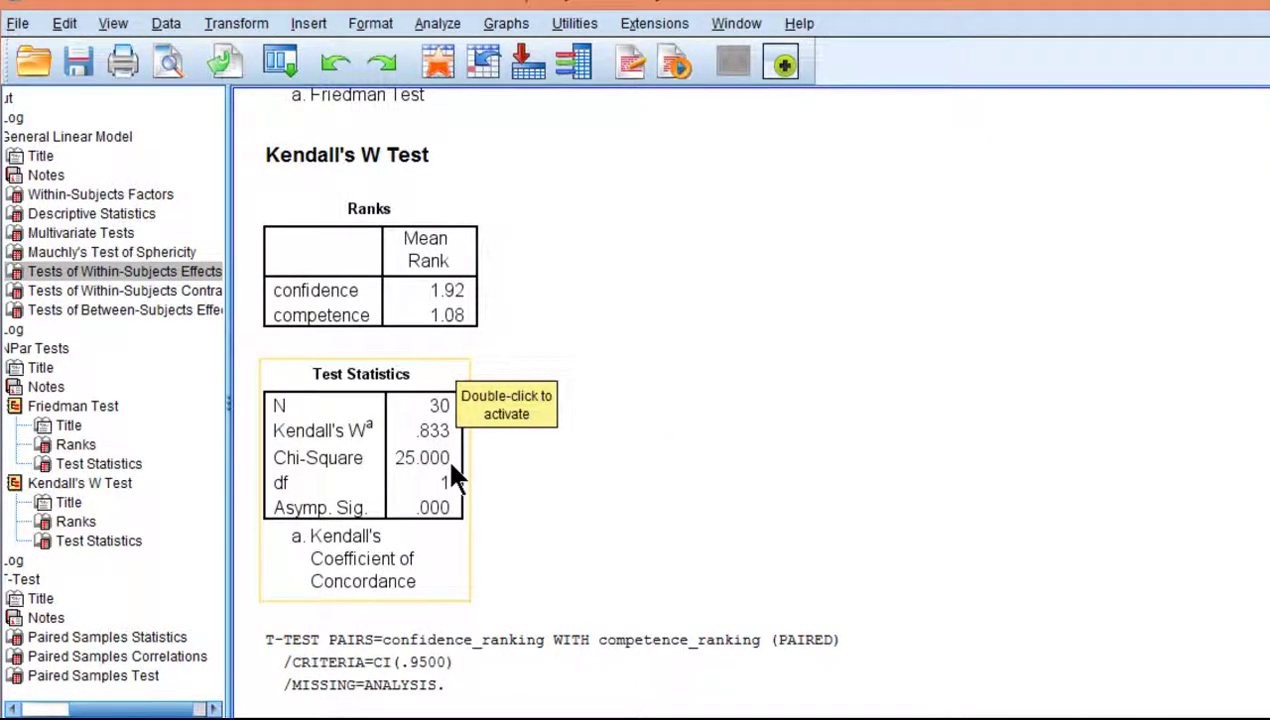
pyautogui.scroll(2, 447, 456)
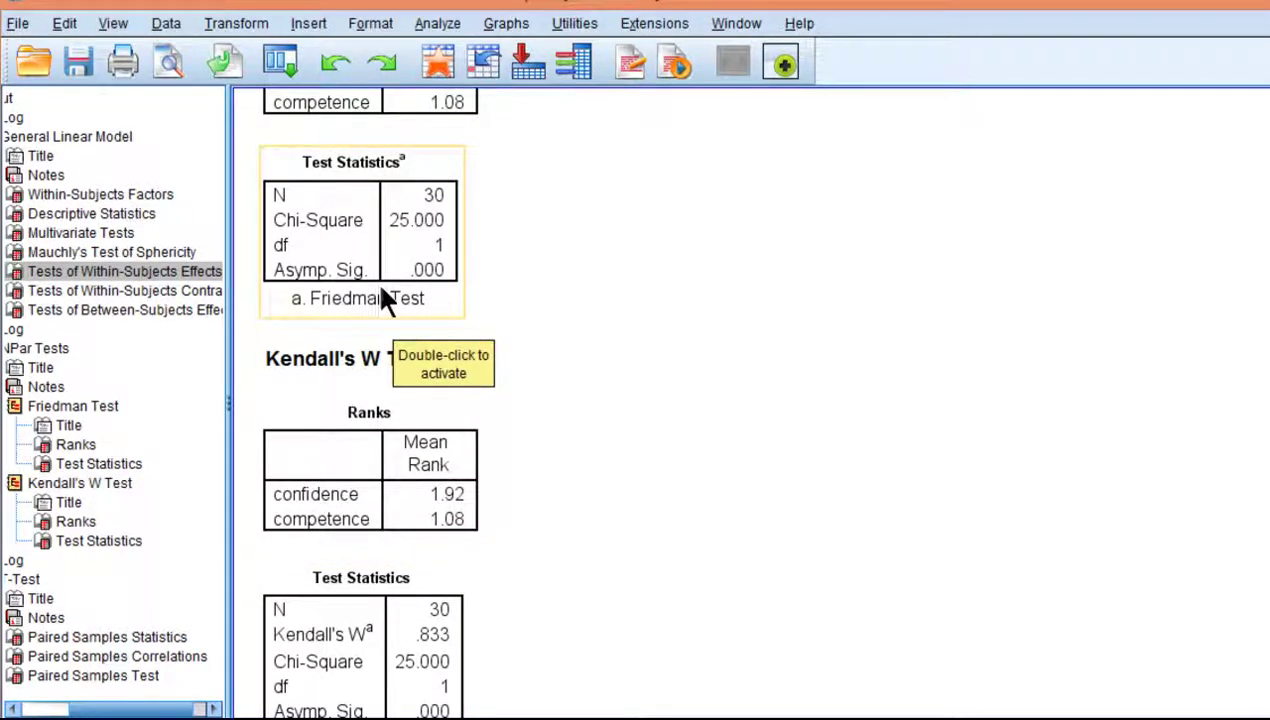
pyautogui.scroll(-8, 566, 422)
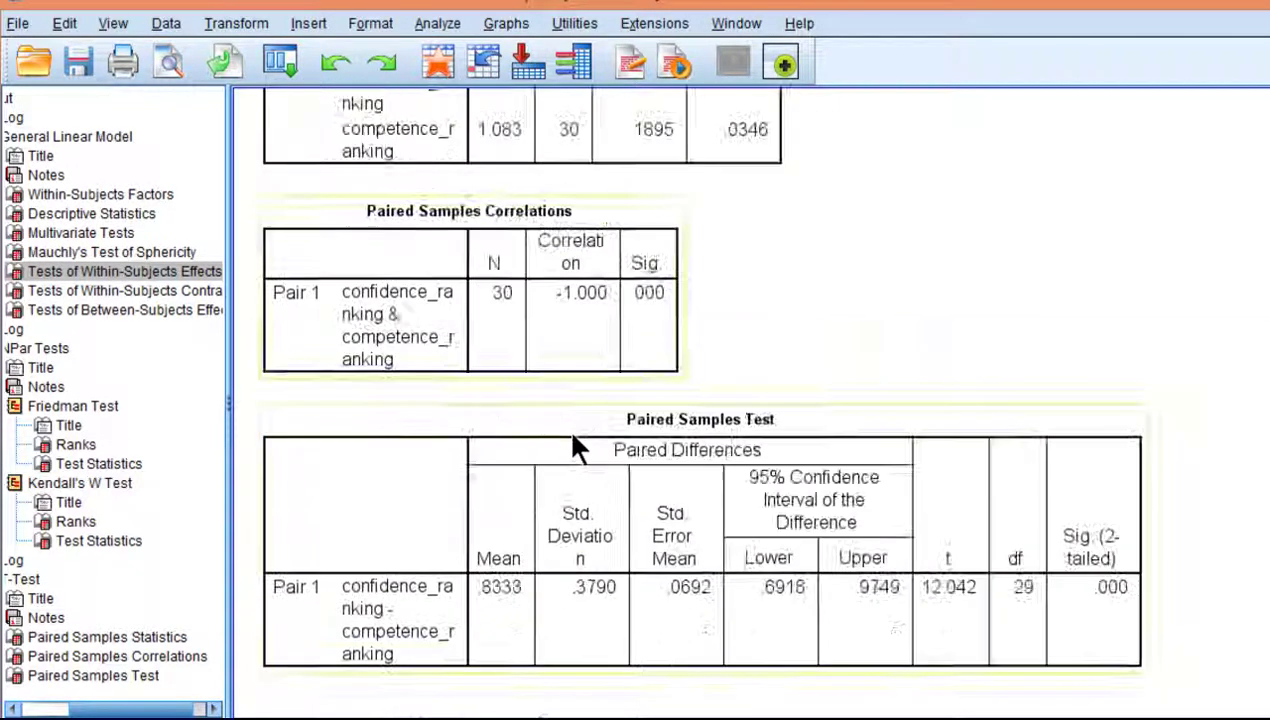